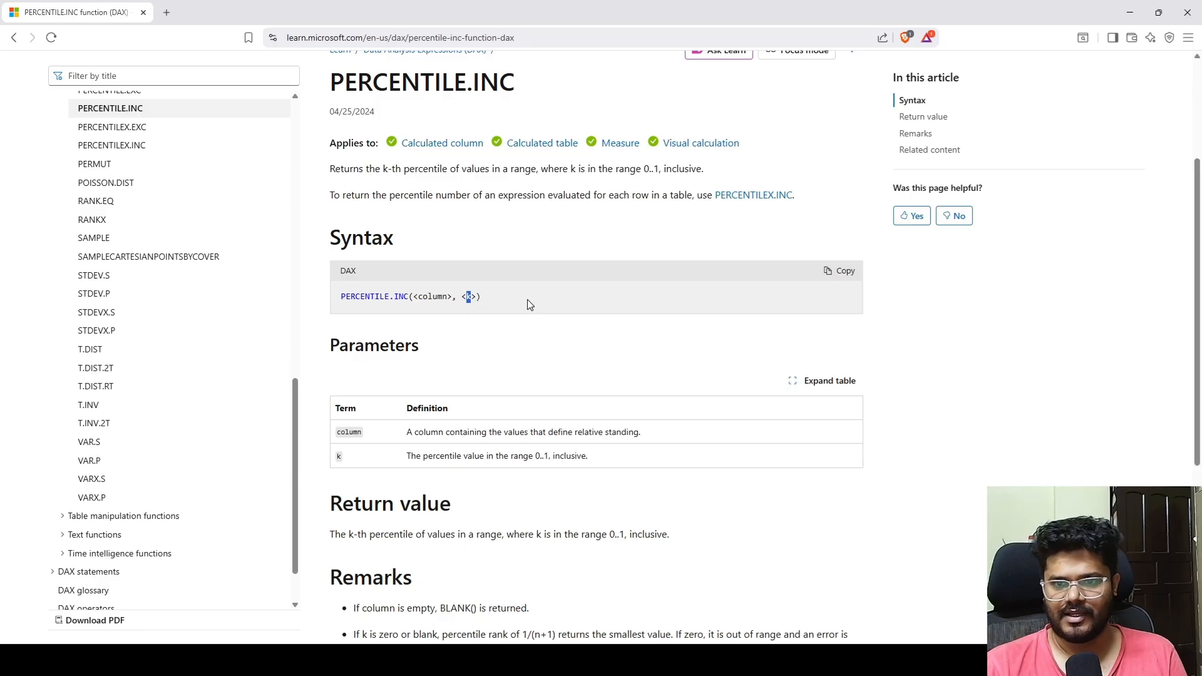
Step: Read through the PERCENTILE.INC documentation, covering its syntax, parameters, return value and remarks
scroll(572, 330, "down", 2)
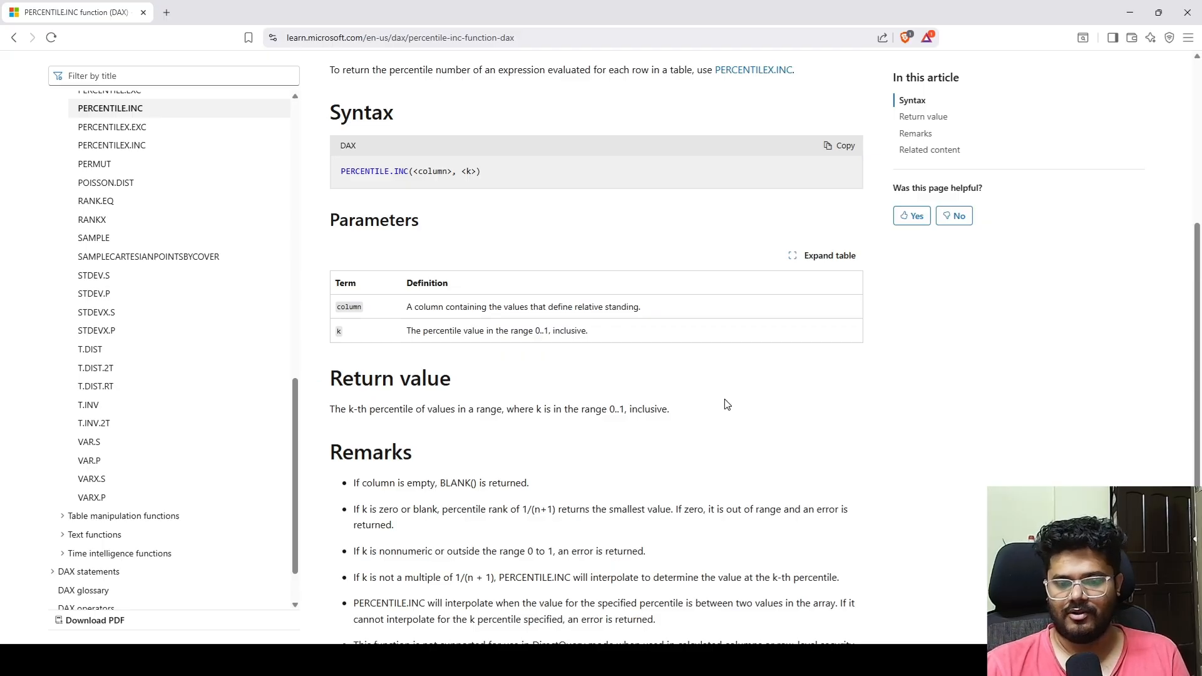
scroll(724, 401, "up", 3)
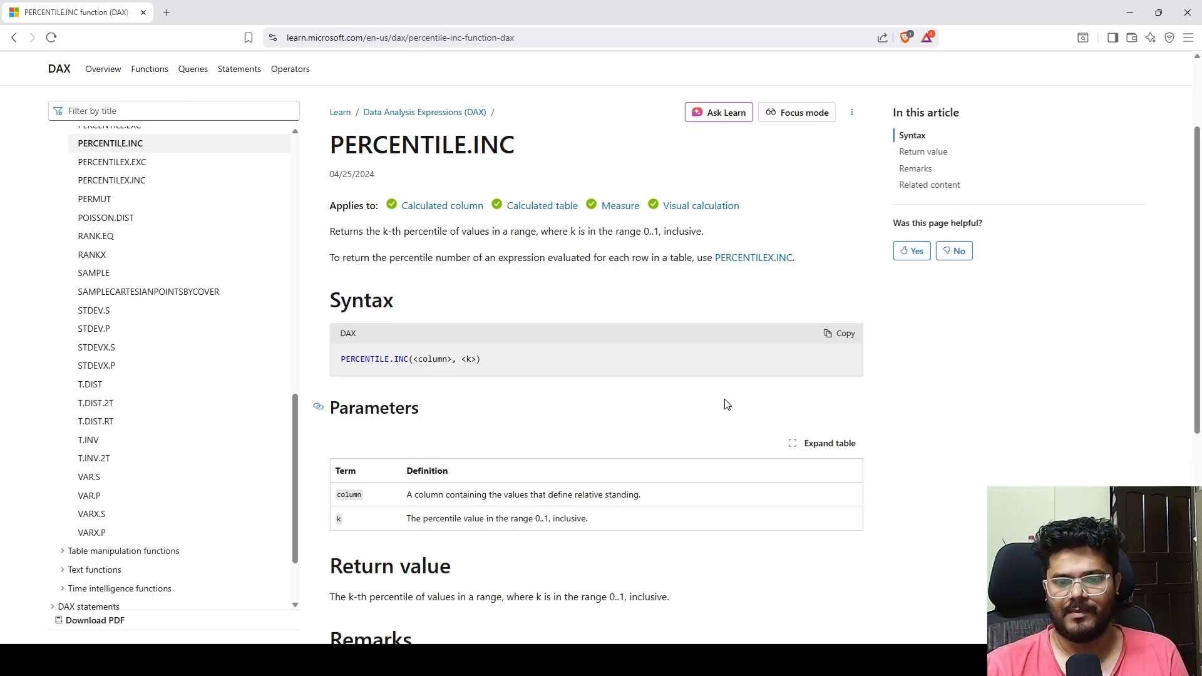
scroll(724, 400, "down", 5)
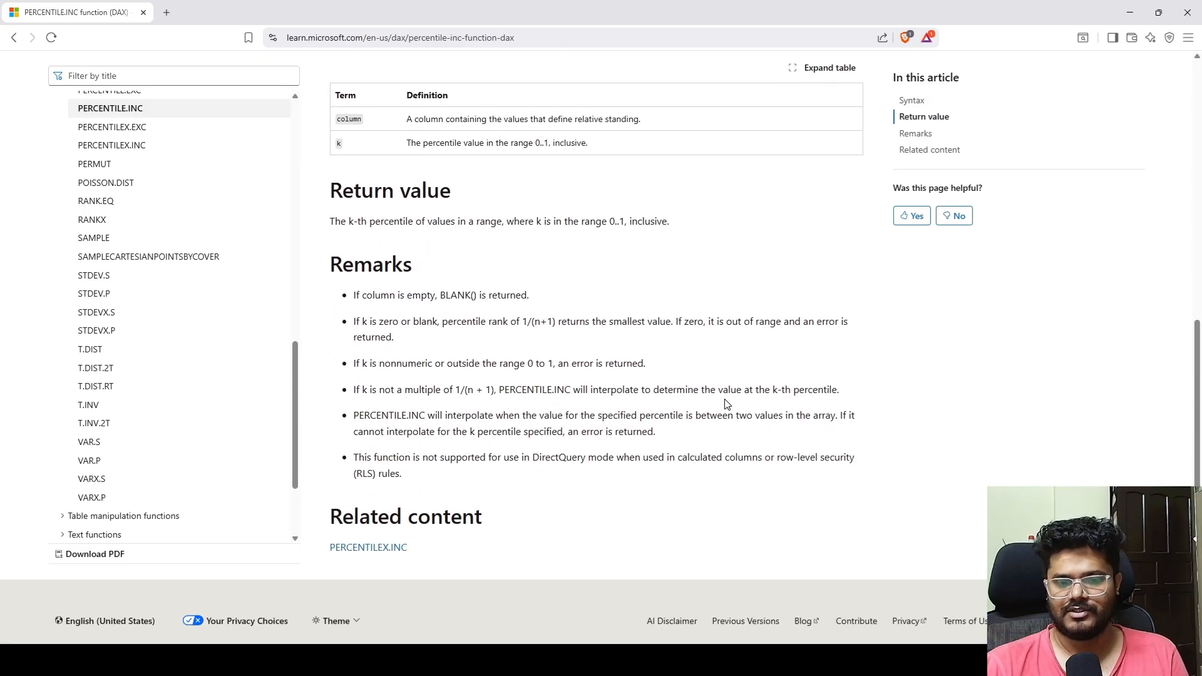
scroll(723, 400, "up", 7)
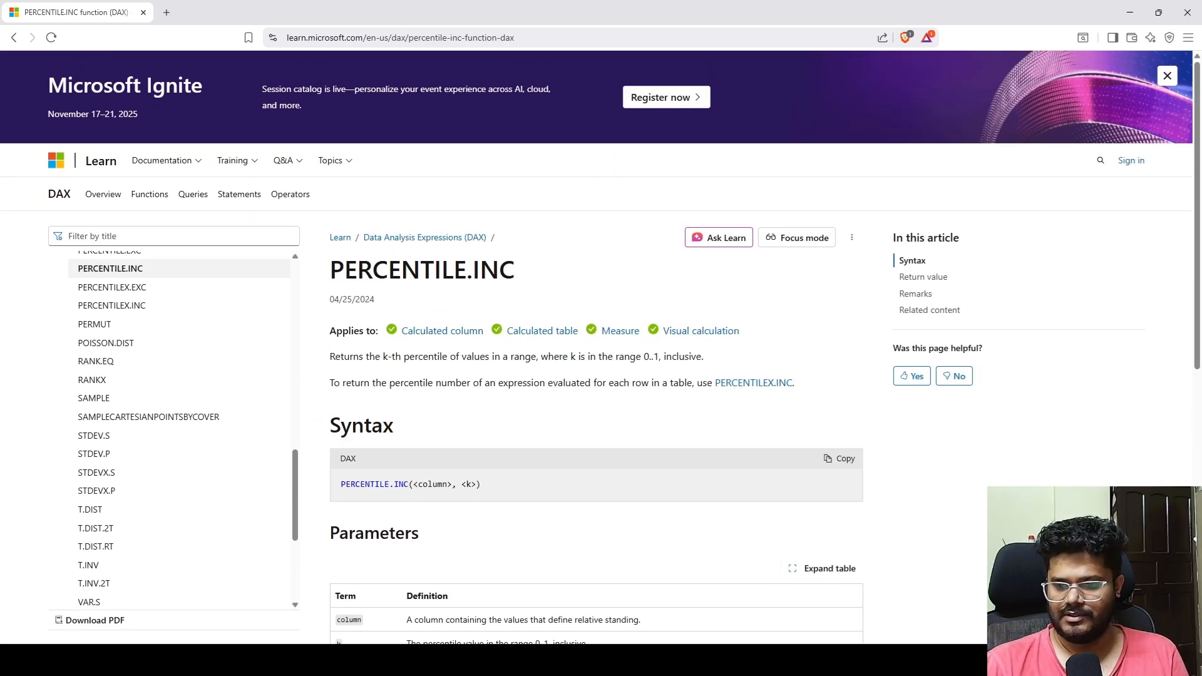
Step: Switch to Power BI Desktop and examine the sales_data_sample table's columns, including SALES, ORDERDATE, STATUS, MONTH_ID and YEAR_ID, before returning to the report canvas
left_click(823, 611)
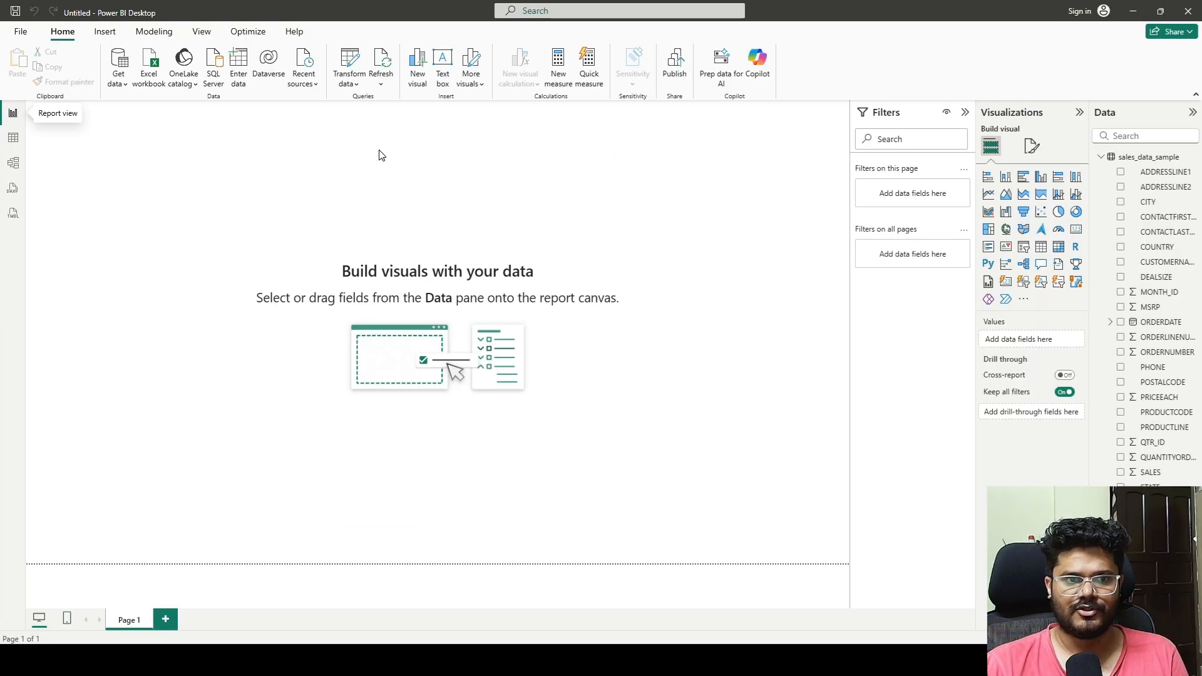
left_click(1099, 158)
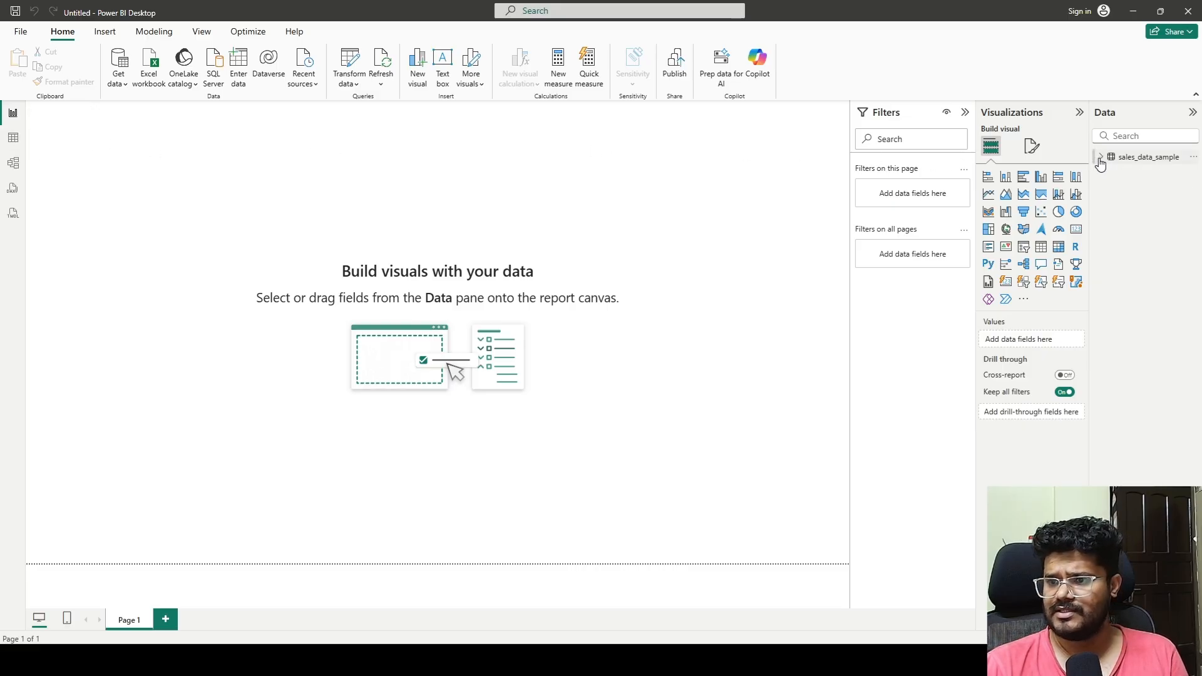
left_click(6, 143)
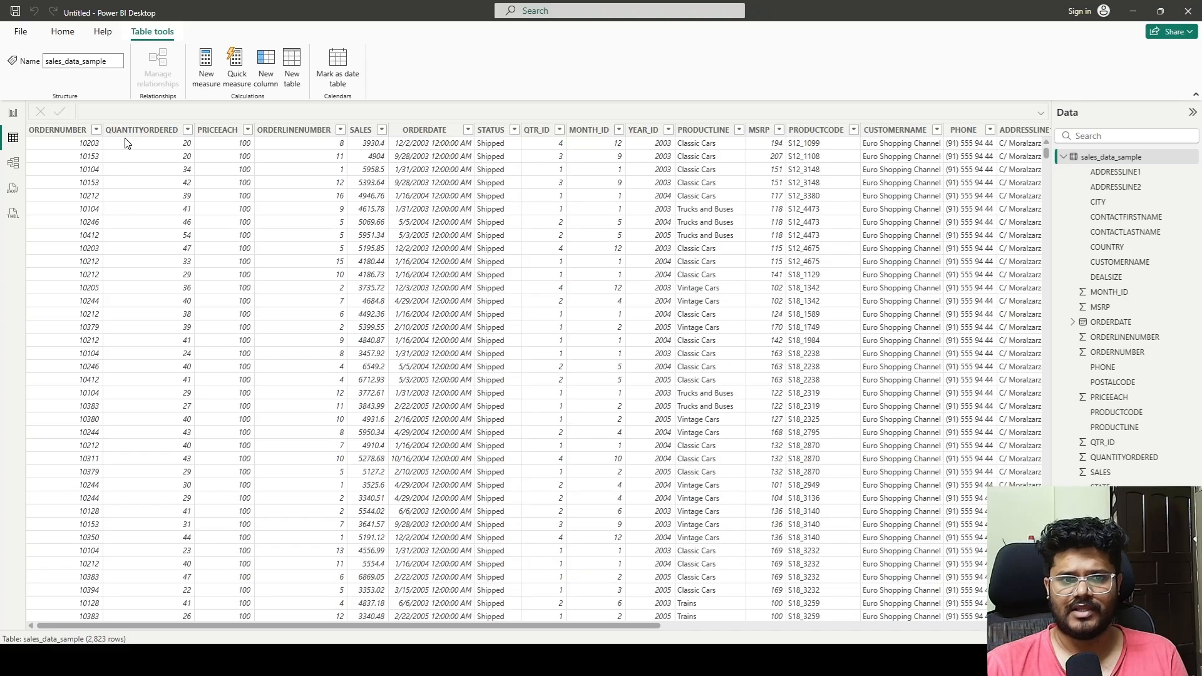
left_click(310, 132)
left_click(361, 131)
left_click(425, 130)
left_click(491, 131)
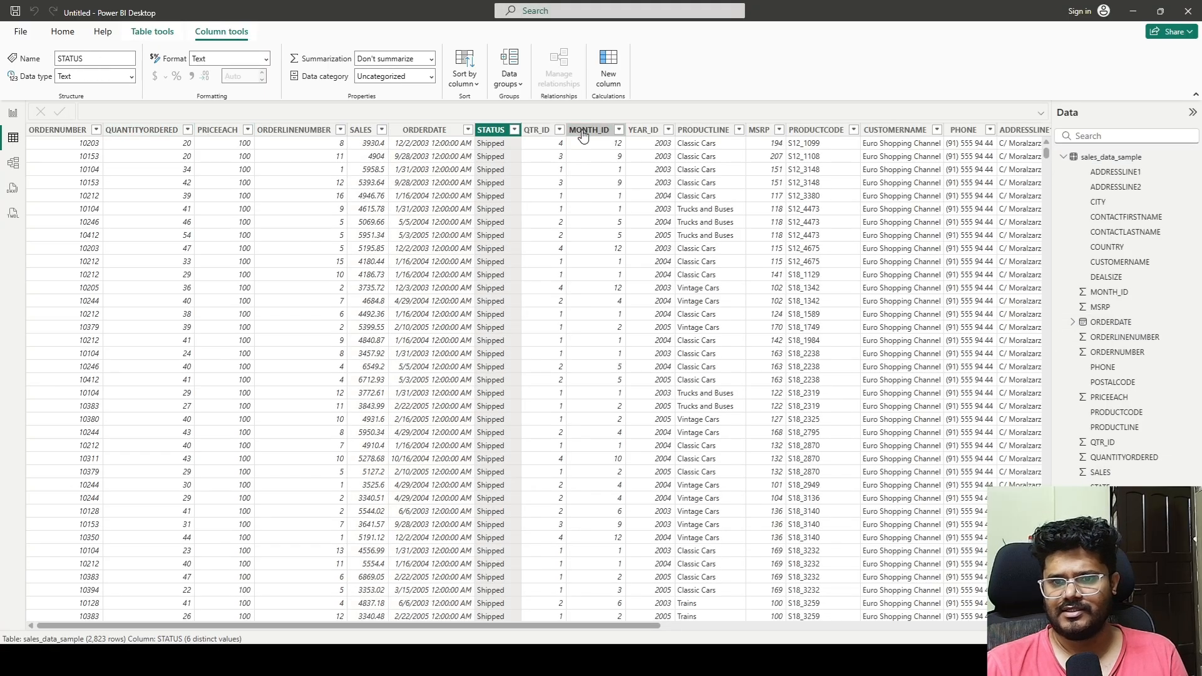
left_click(583, 130)
left_click(643, 131)
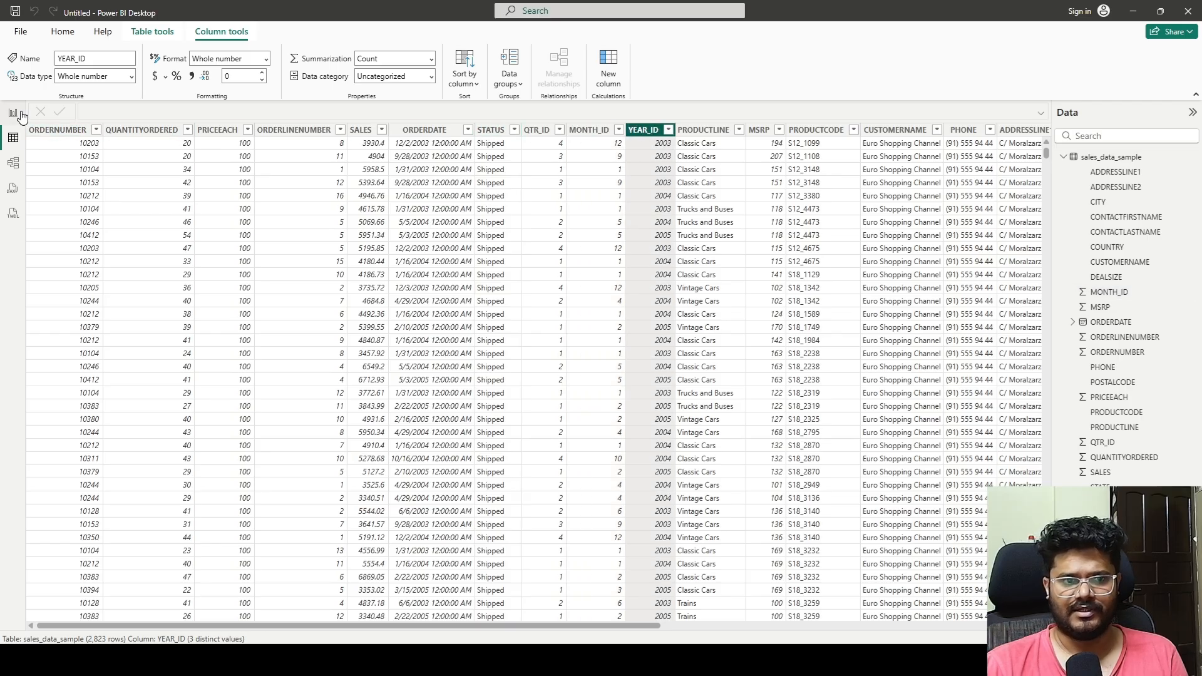
left_click(13, 113)
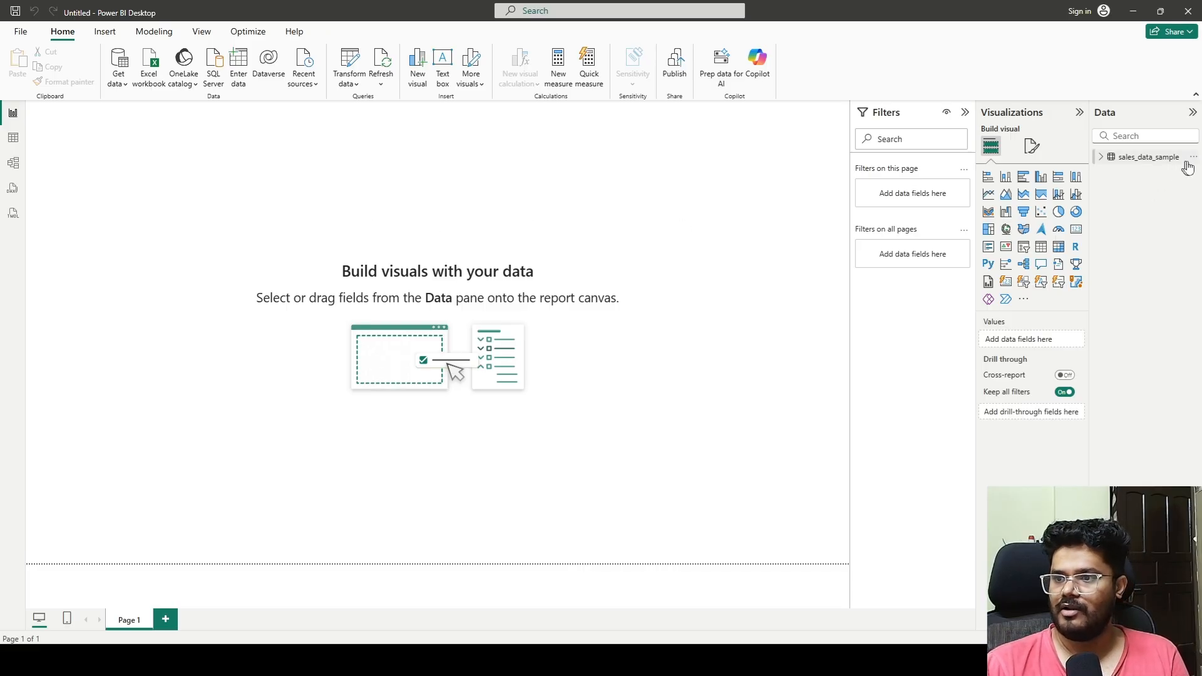
Step: Add a calculated column named Percentile to the sales_data_sample table and begin its formula on a new line
left_click(1192, 159)
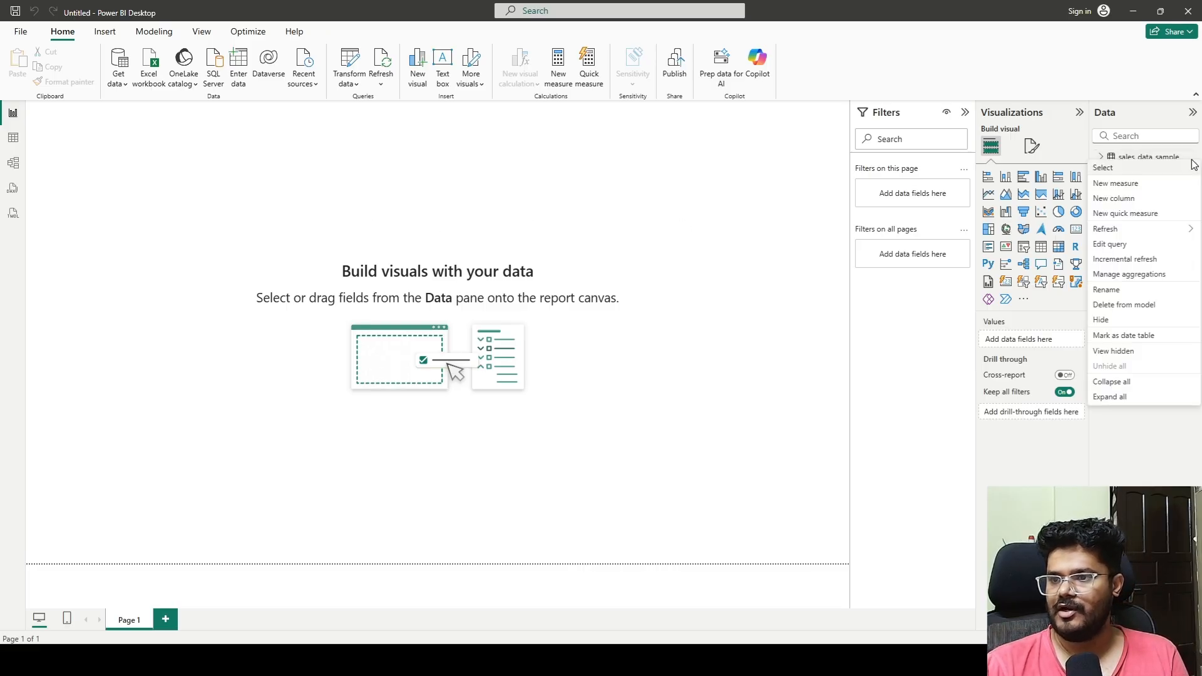
left_click(1121, 198)
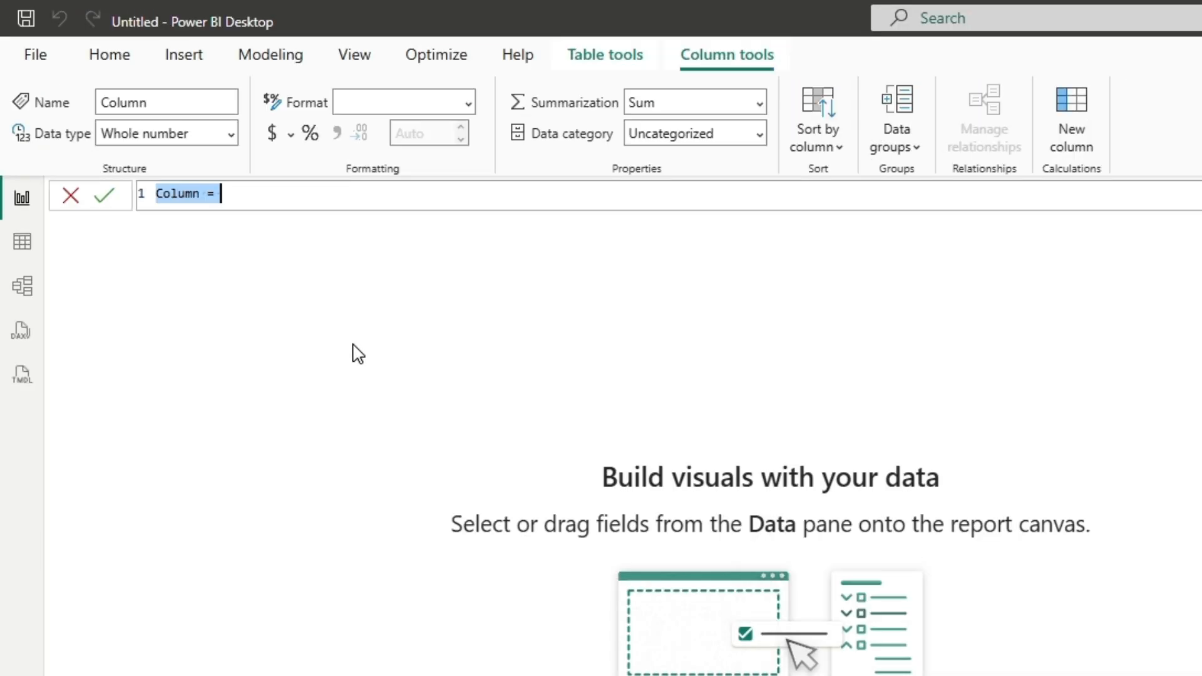
type("Percentile =")
key("shift+Return")
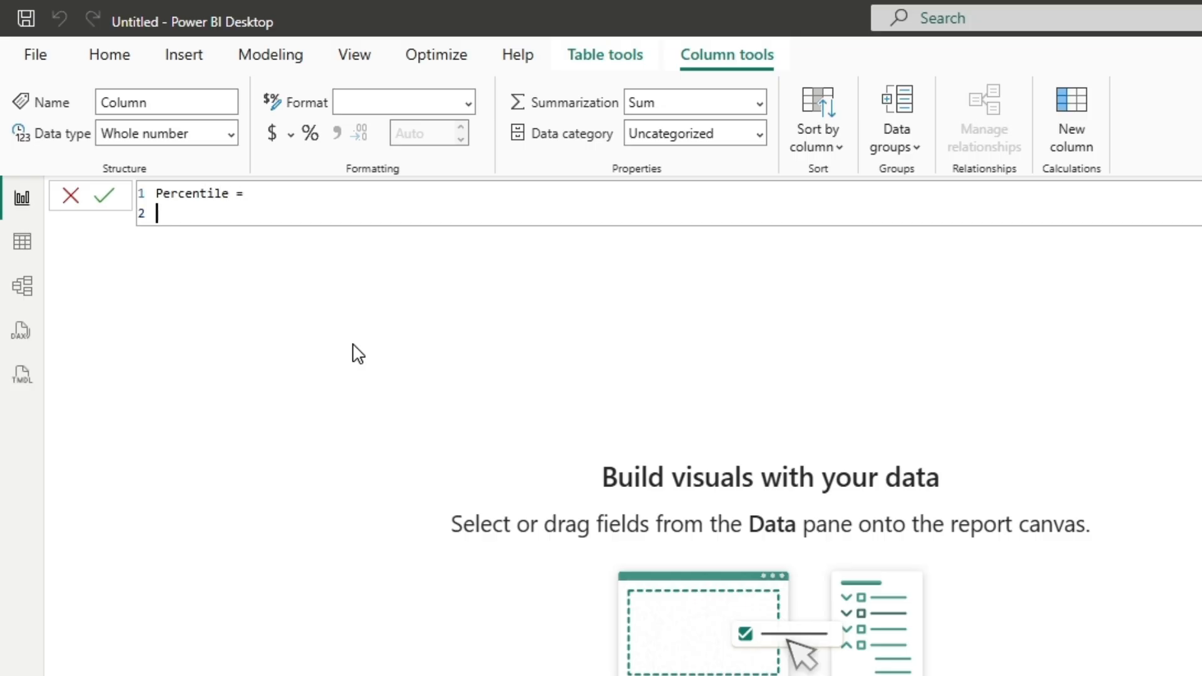
Step: Open the Percentile formula with SWITCH(TRUE(), and continue on a new line for the first condition
type("sw")
key("Tab")
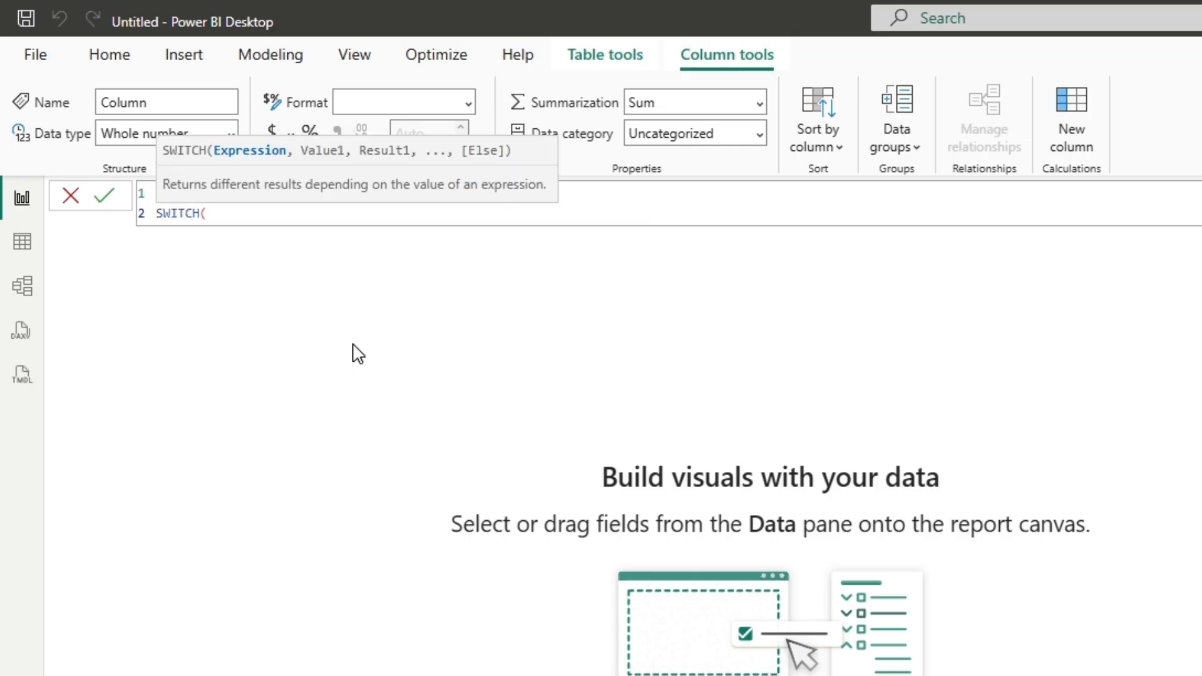
type("tru")
key("Tab")
type("),")
key("shift+Return")
type("sales")
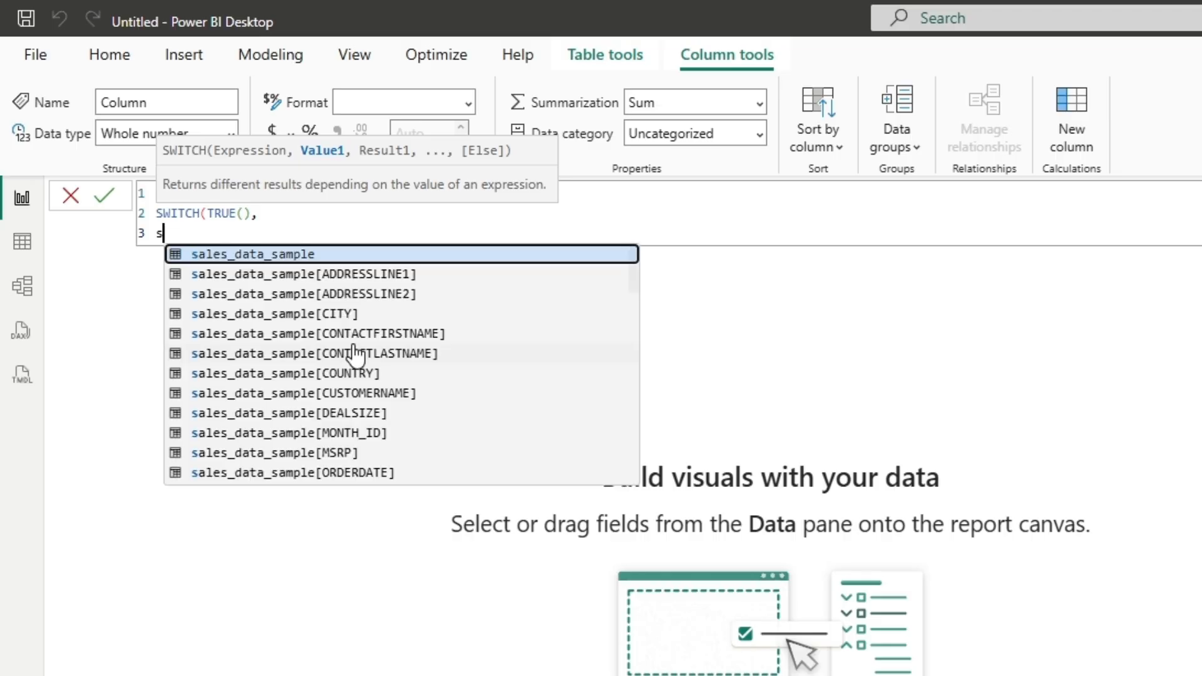
scroll(355, 356, "down", 5)
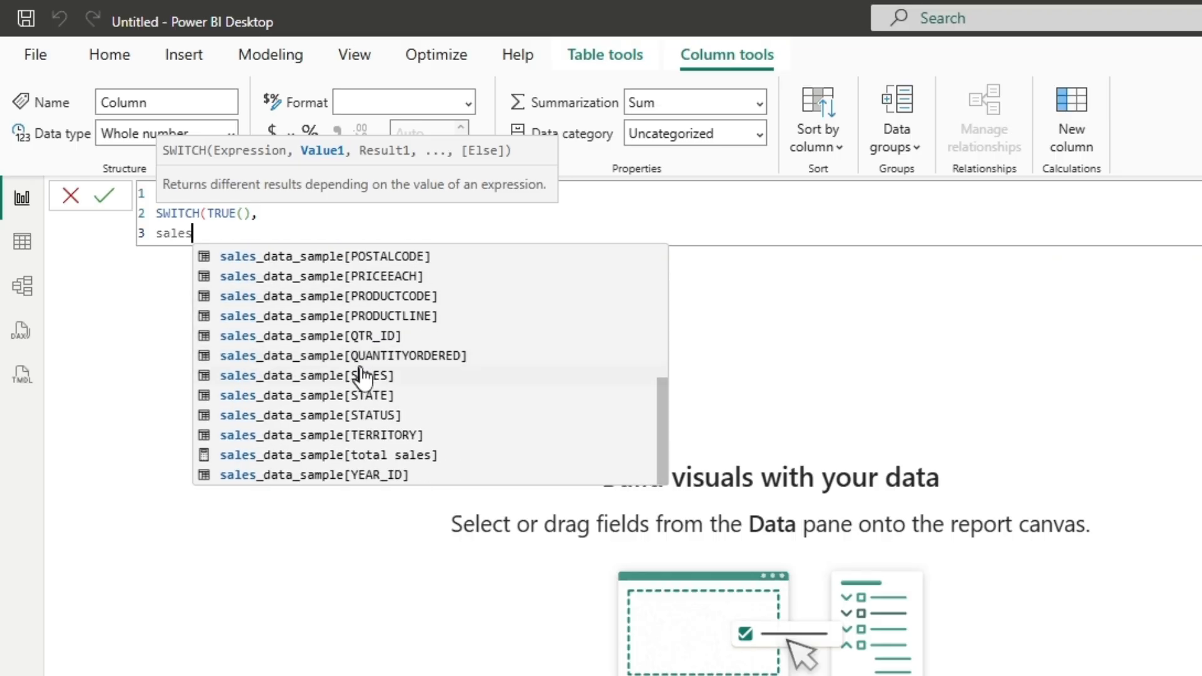
left_click(361, 374)
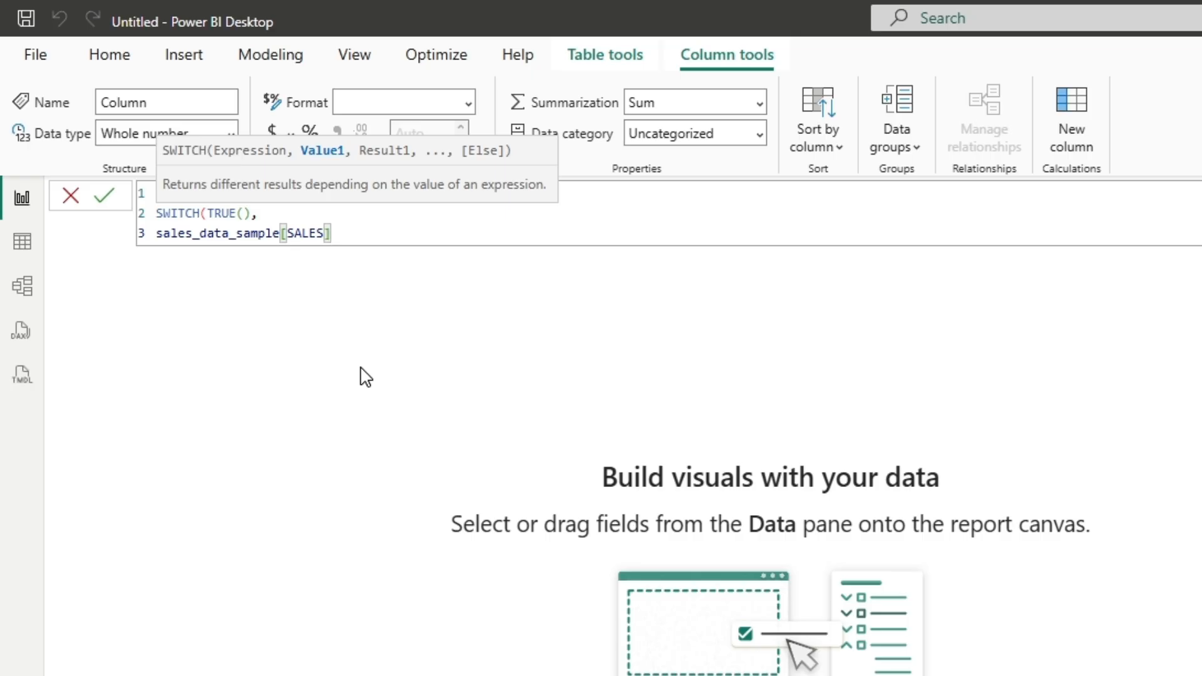
Step: Replace the fully qualified sales reference with [SALES], remove the surplus bracket, and add a greater-than operator
left_click_drag(351, 236, 156, 232)
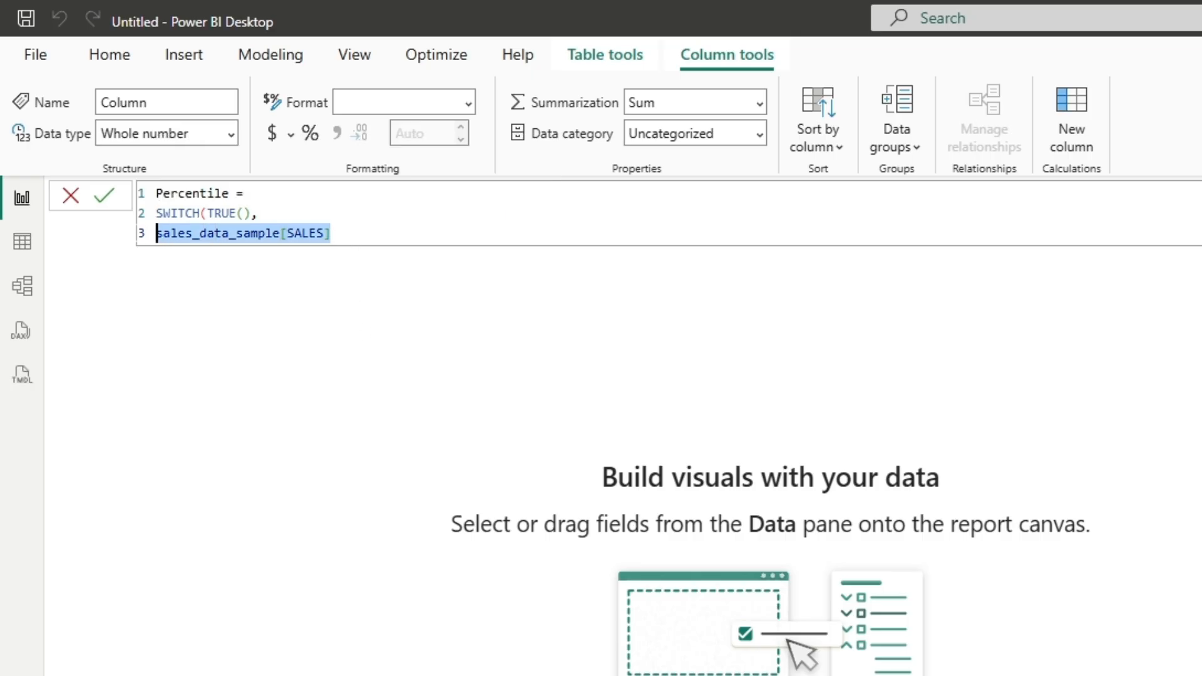
type("[sal")
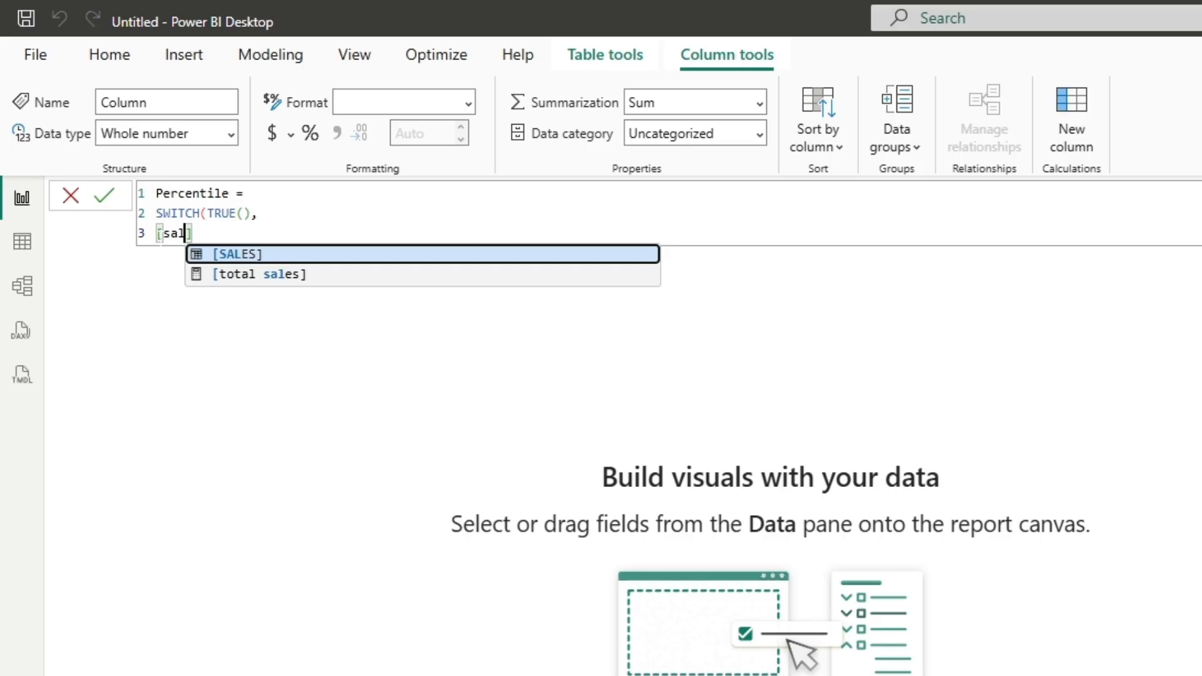
key("Tab")
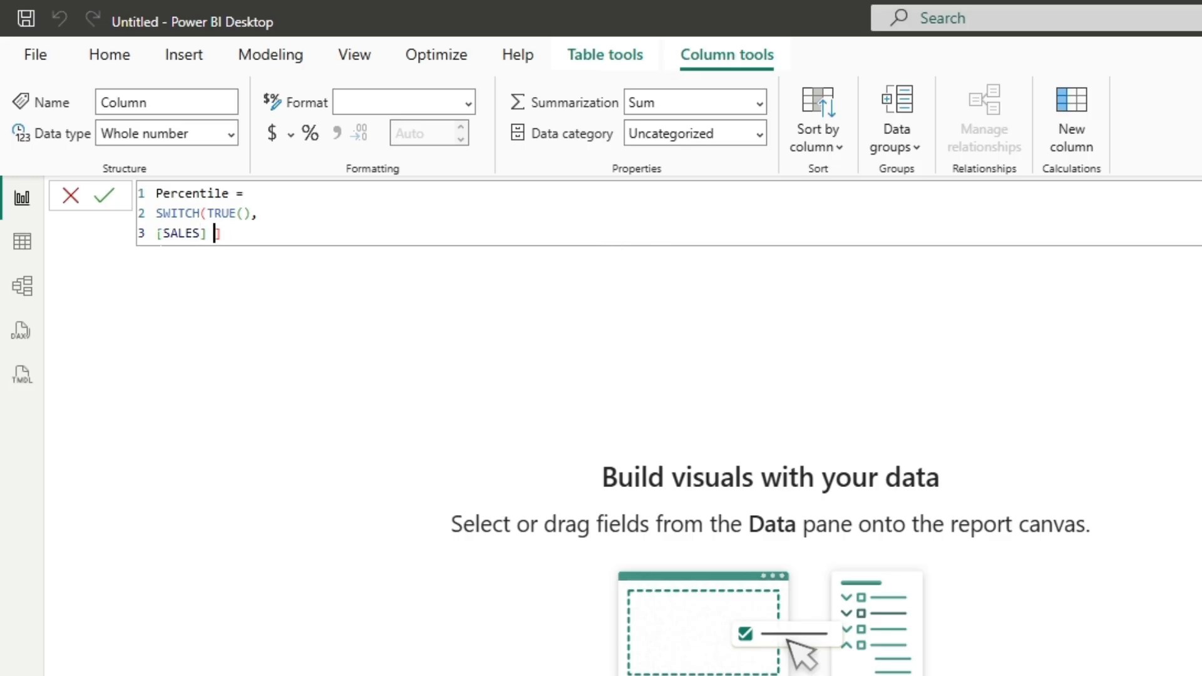
key("BackSpace")
key("BackSpace")
type(">= per")
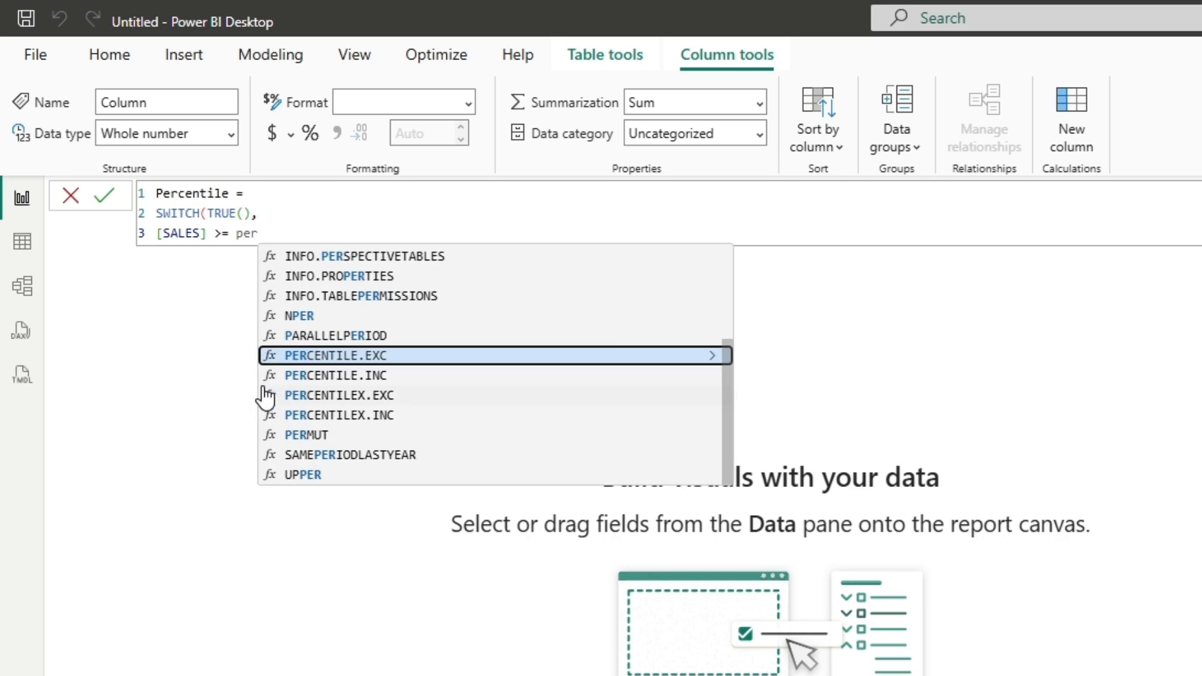
Step: Complete the first condition as greater than or equal to PERCENTILE.INC(sales_data_sample[SALES],0.9)
key("Down")
key("Tab")
type("sales")
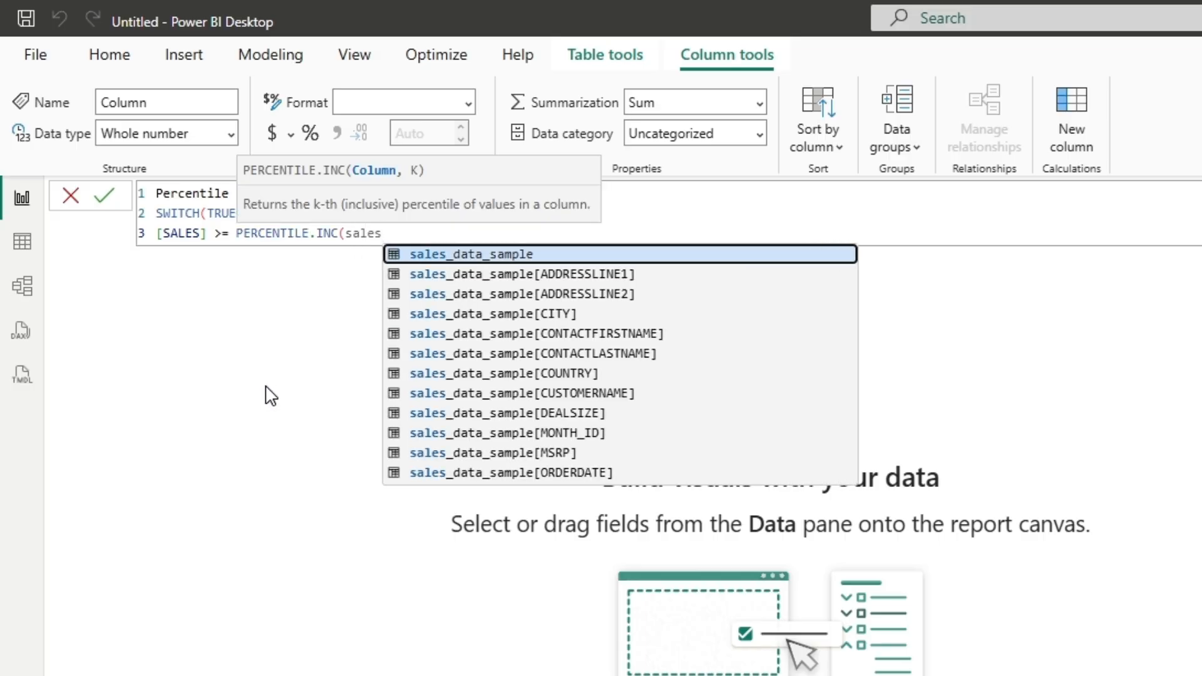
scroll(469, 397, "down", 3)
scroll(549, 426, "down", 1)
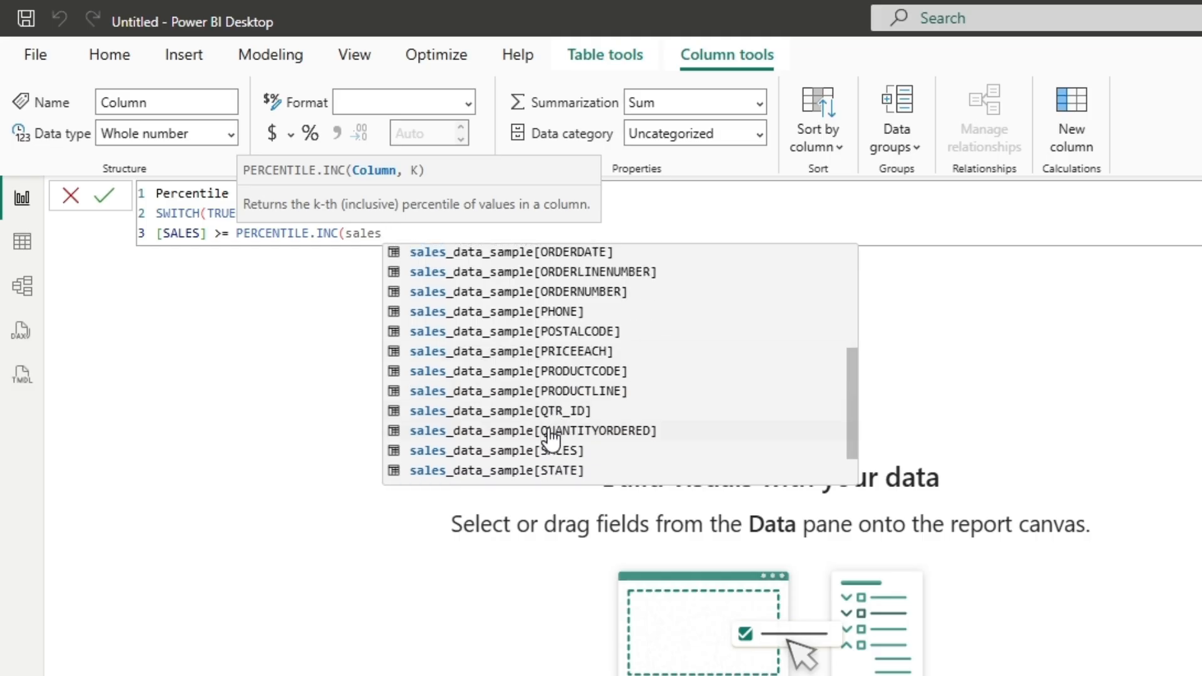
left_click(543, 448)
type(",0.9")
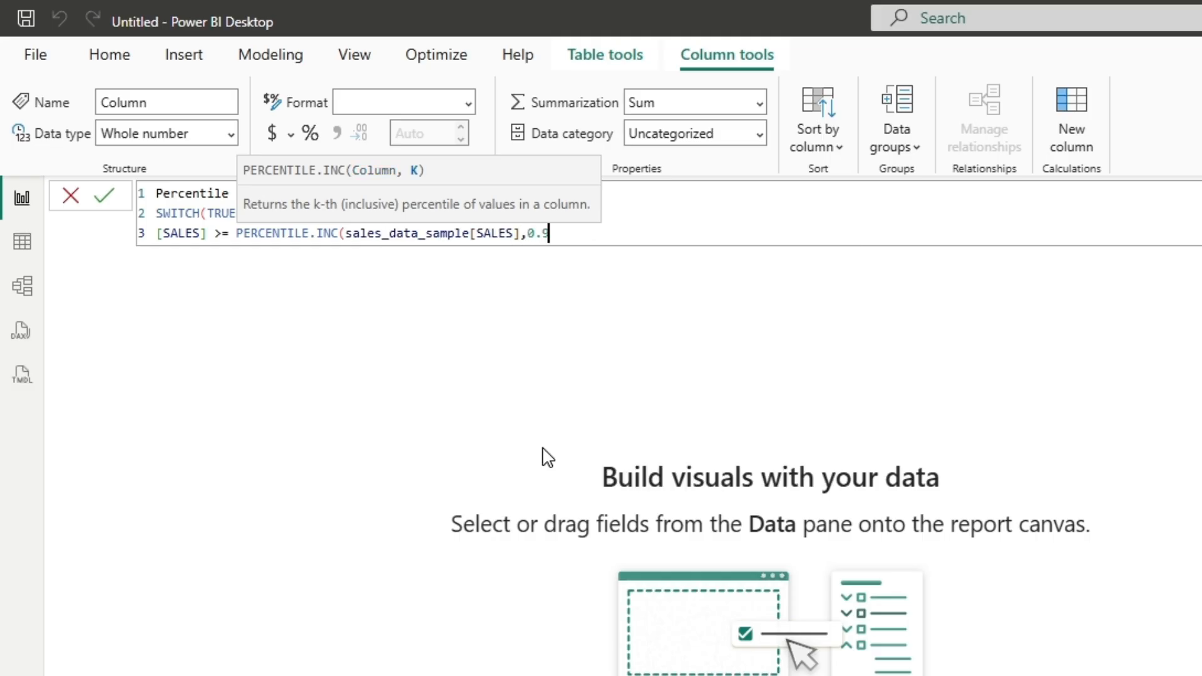
type(")")
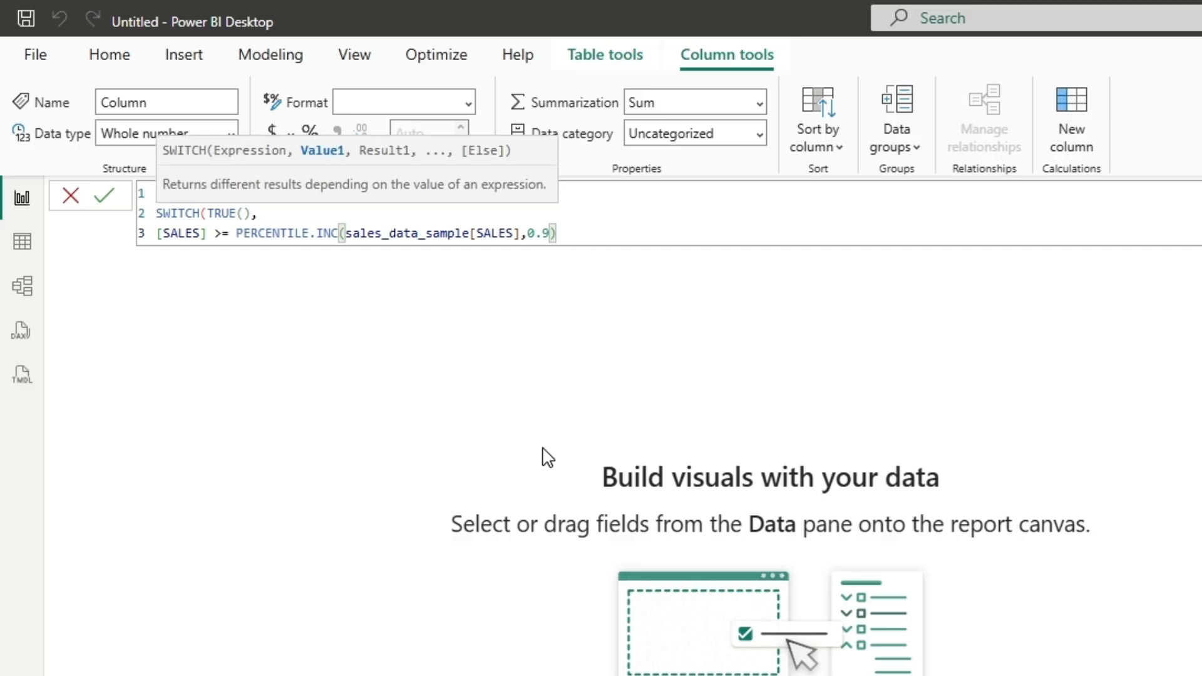
type(",")
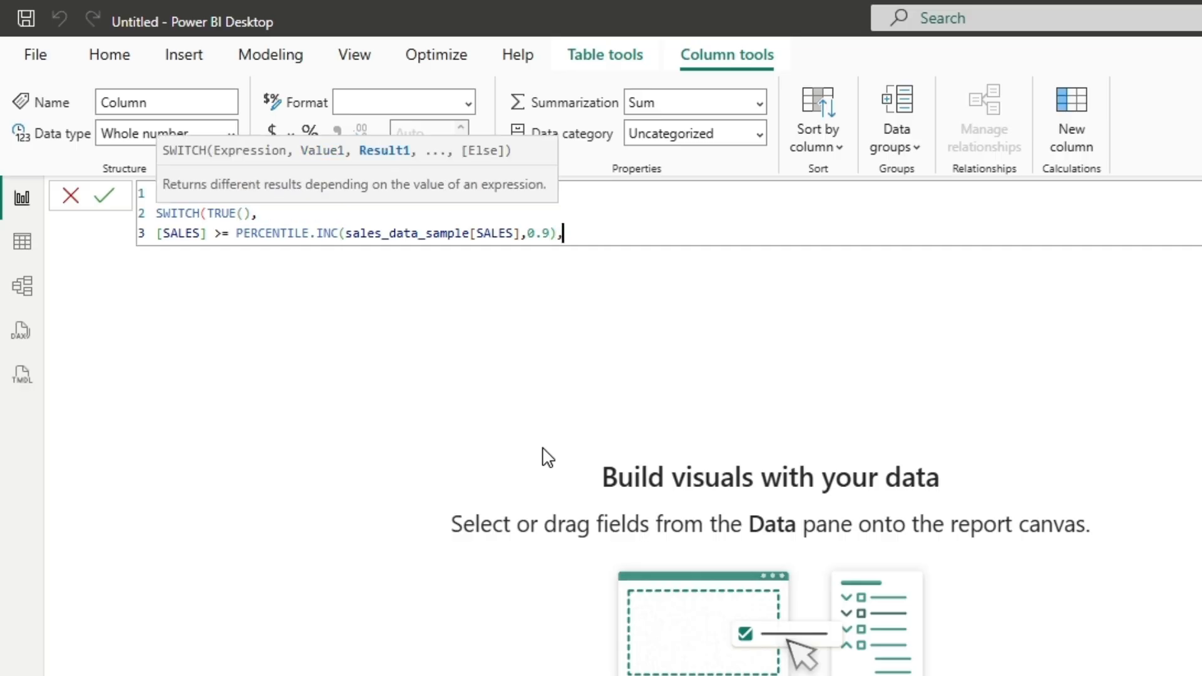
type("\"High\",")
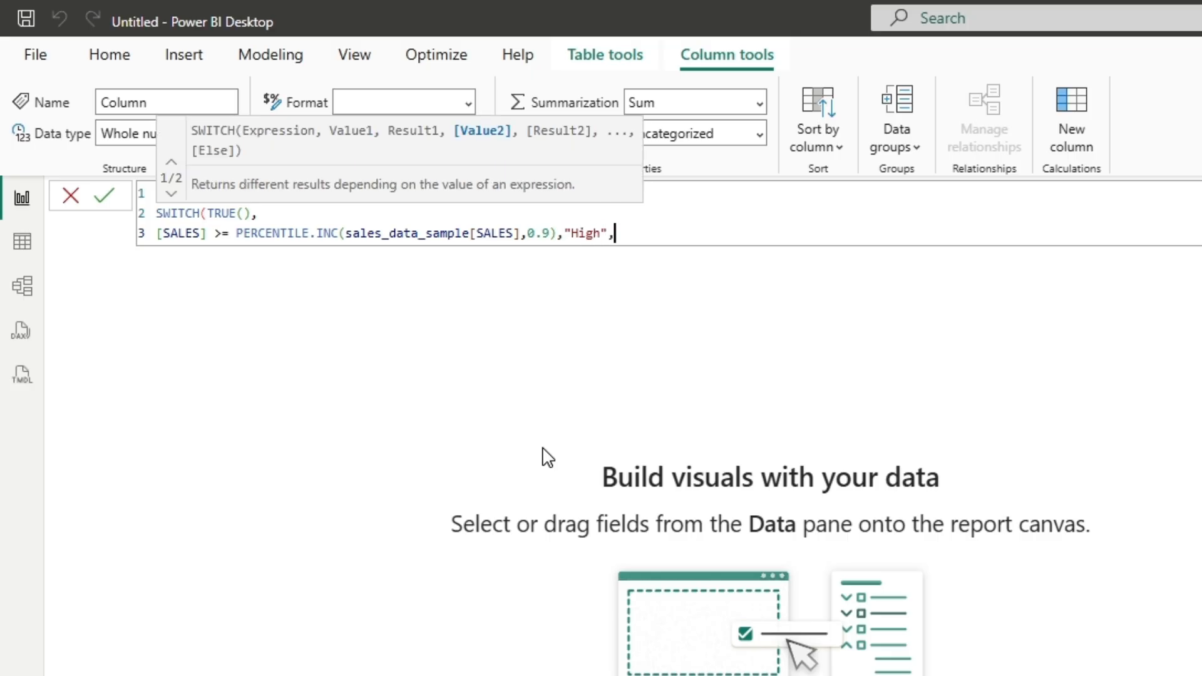
Step: Duplicate the "High" condition on a new line, changing its percentile to 0.5 and its result to "Medium"
left_click_drag(606, 233, 157, 233)
key("ctrl+c")
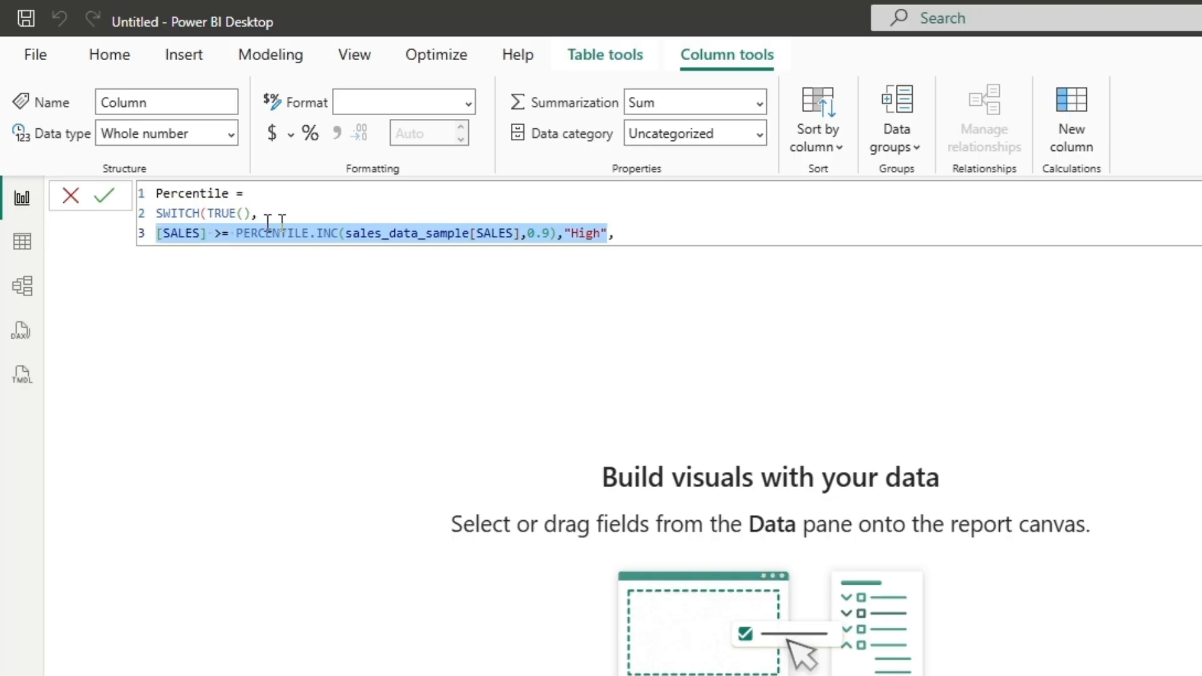
left_click(615, 234)
key("Return")
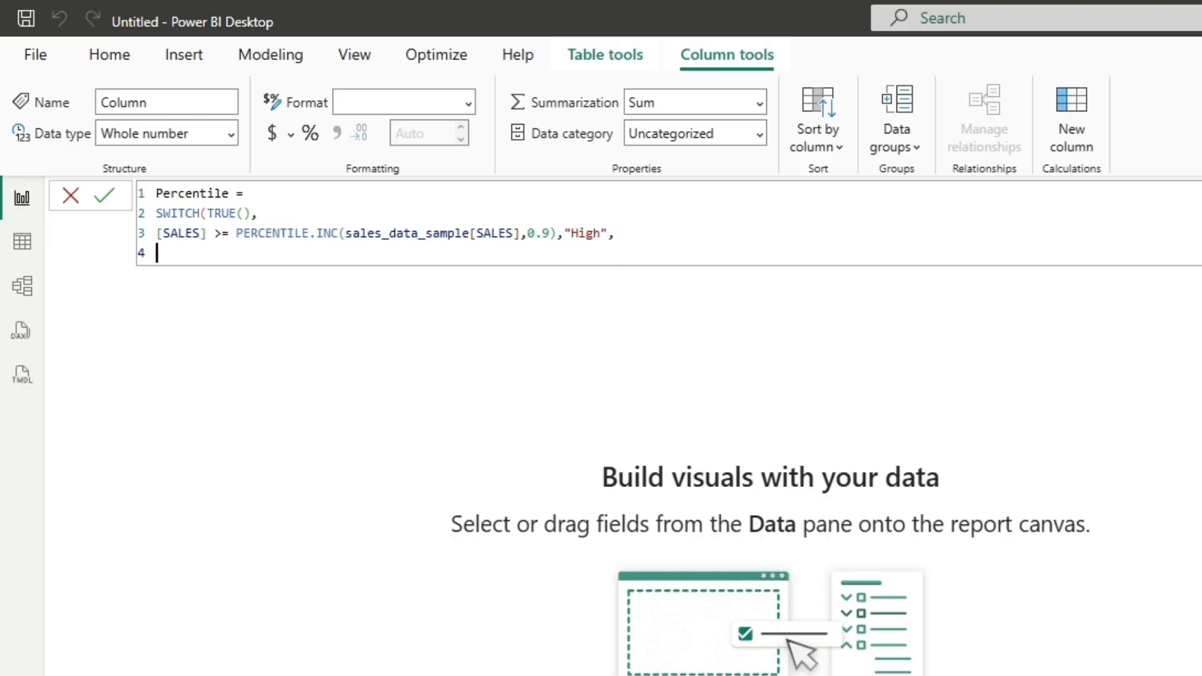
key("ctrl+v")
double_click(546, 253)
type("5")
double_click(587, 255)
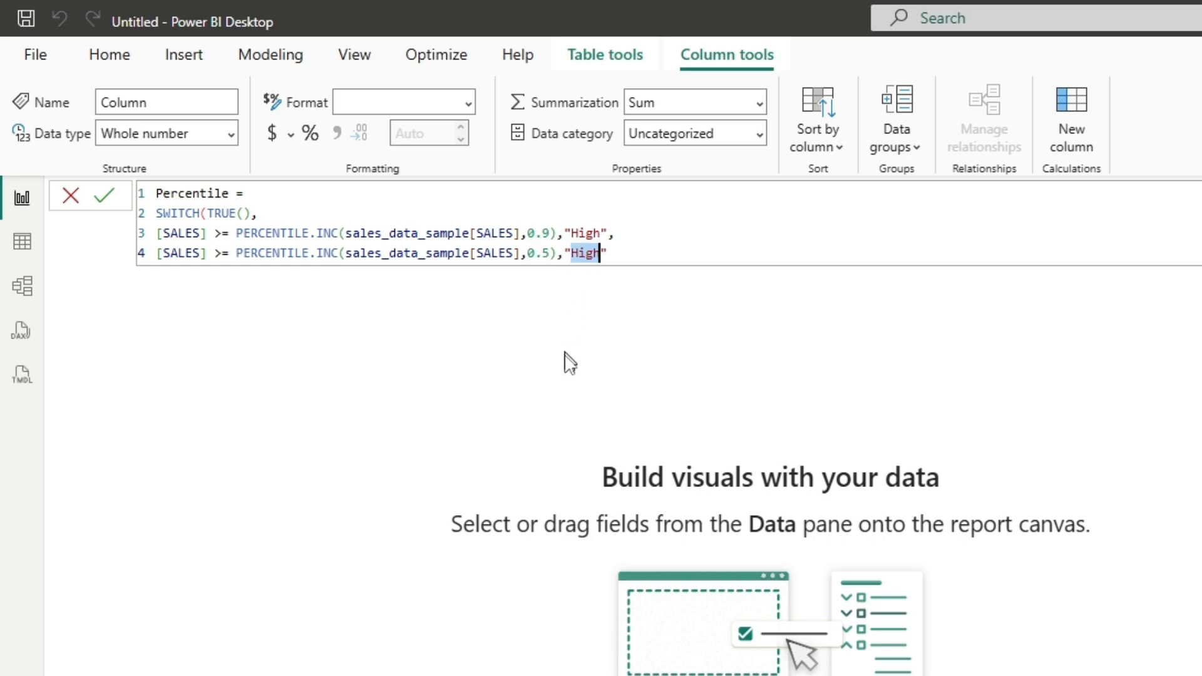
type("Medium")
Step: Add "Low" as the default result after the "Medium" condition, close the SWITCH function, and commit the Percentile column
key("shift+Return")
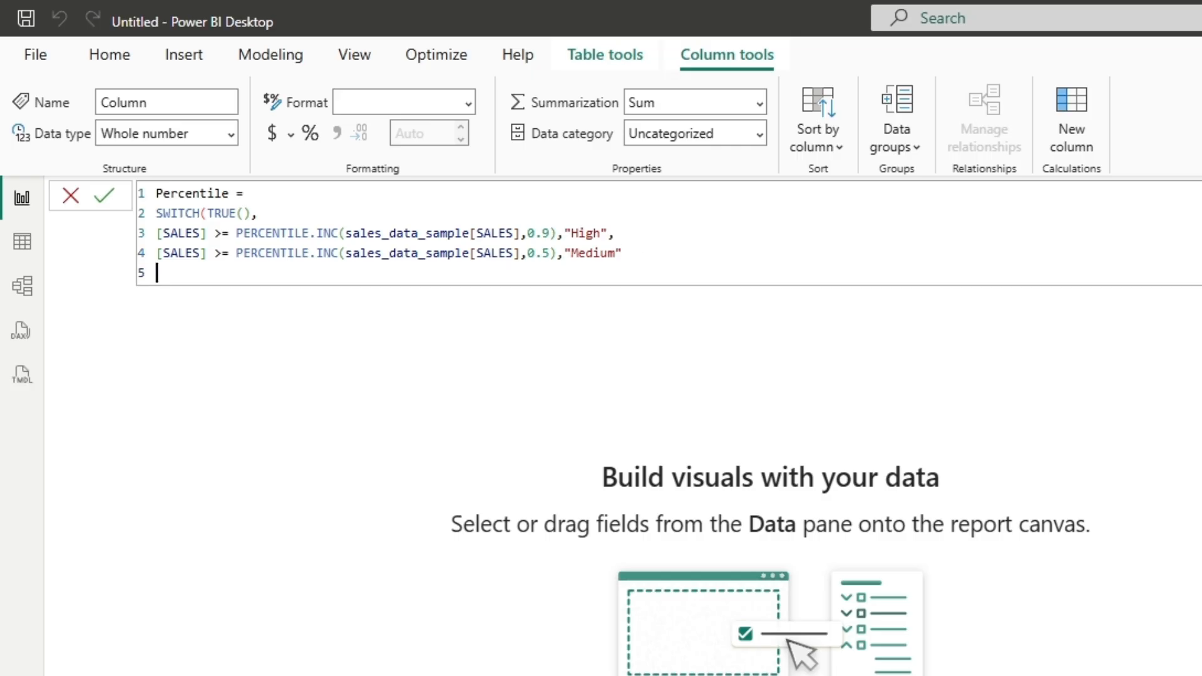
type(",")
key("shift+Return")
type("\"Lo")
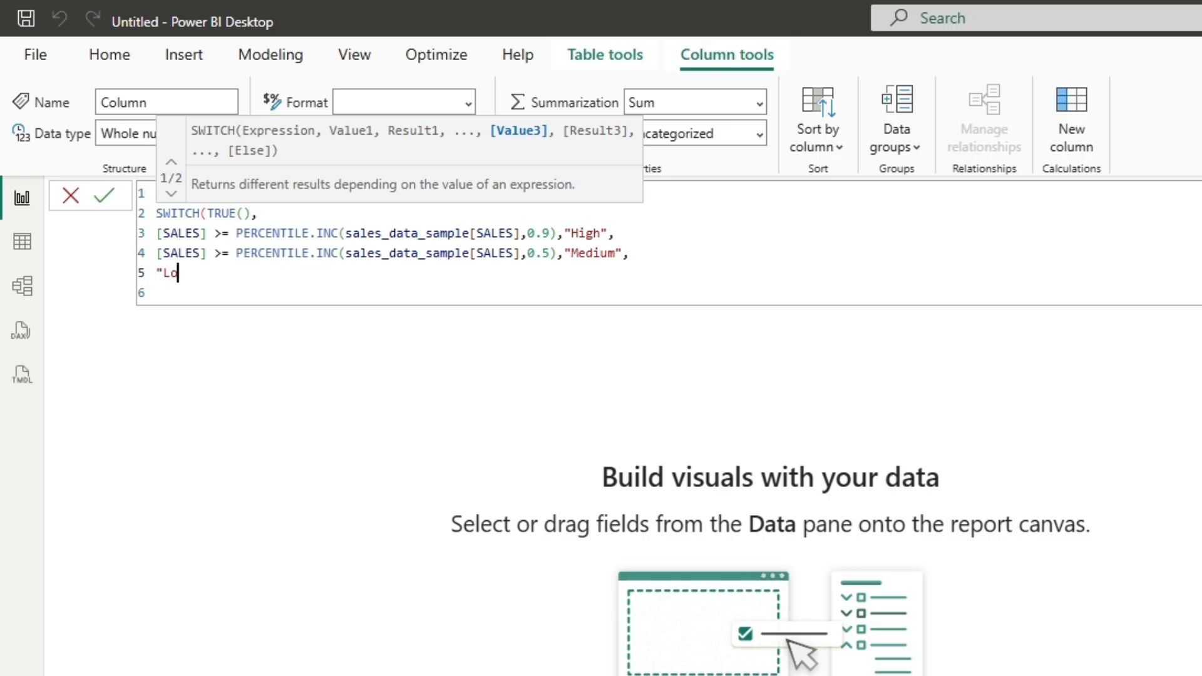
type("w\"")
key("shift+Return")
type(")")
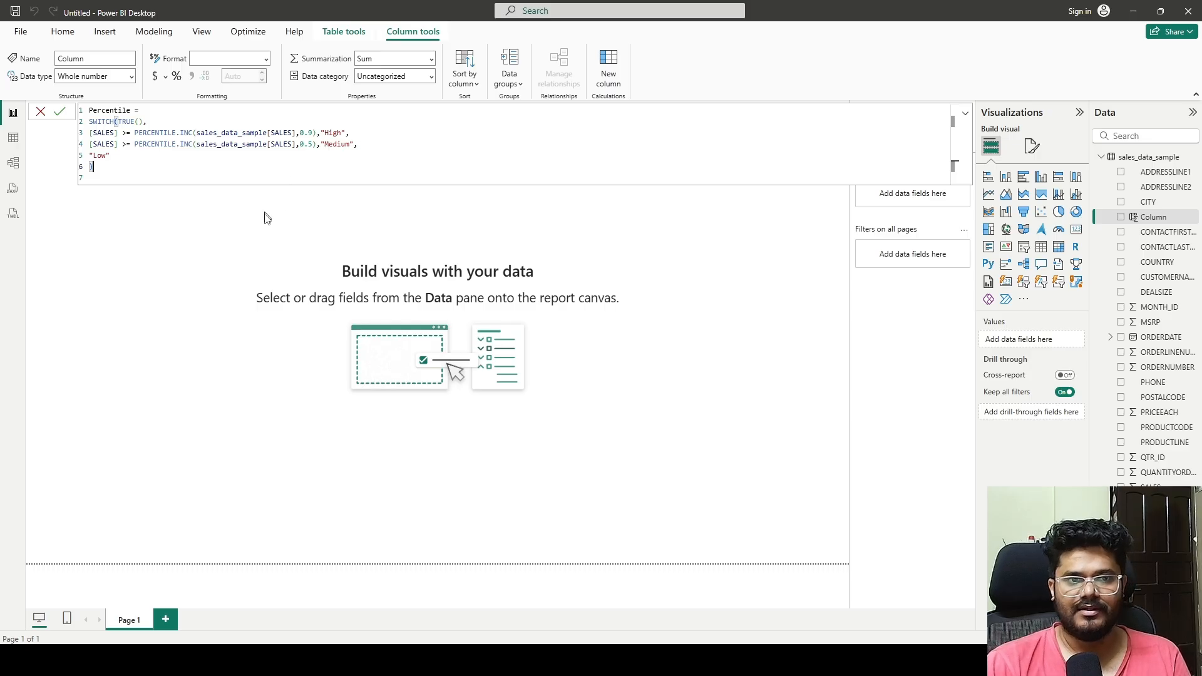
key("Down")
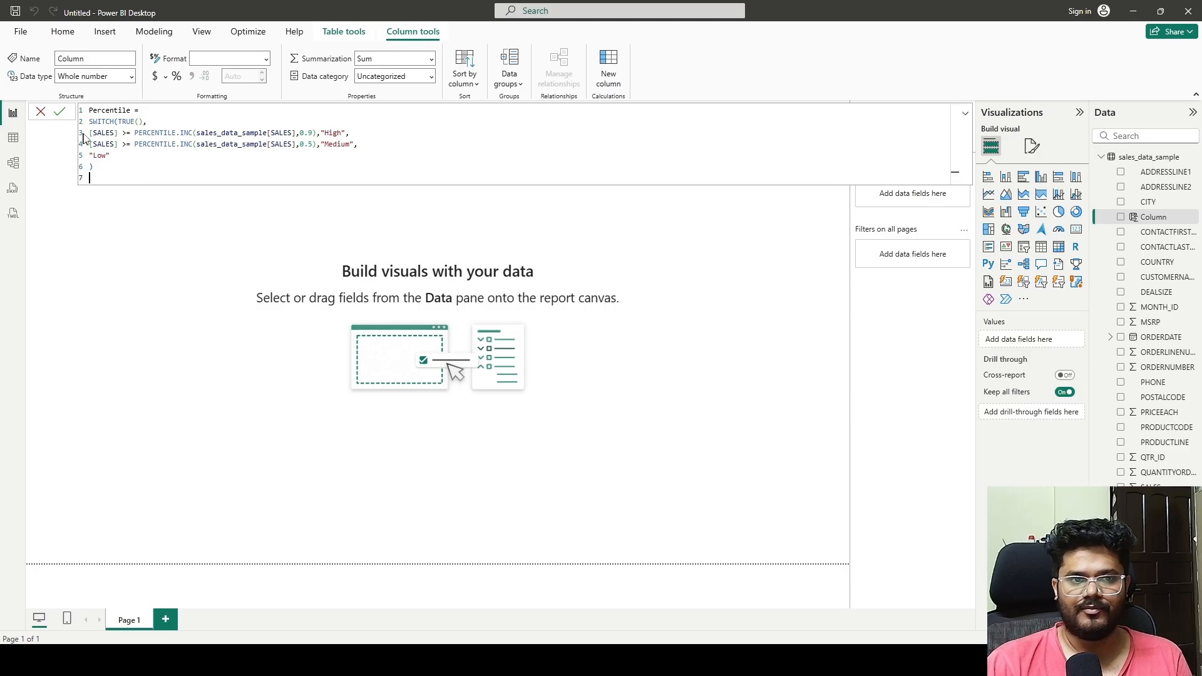
left_click(60, 111)
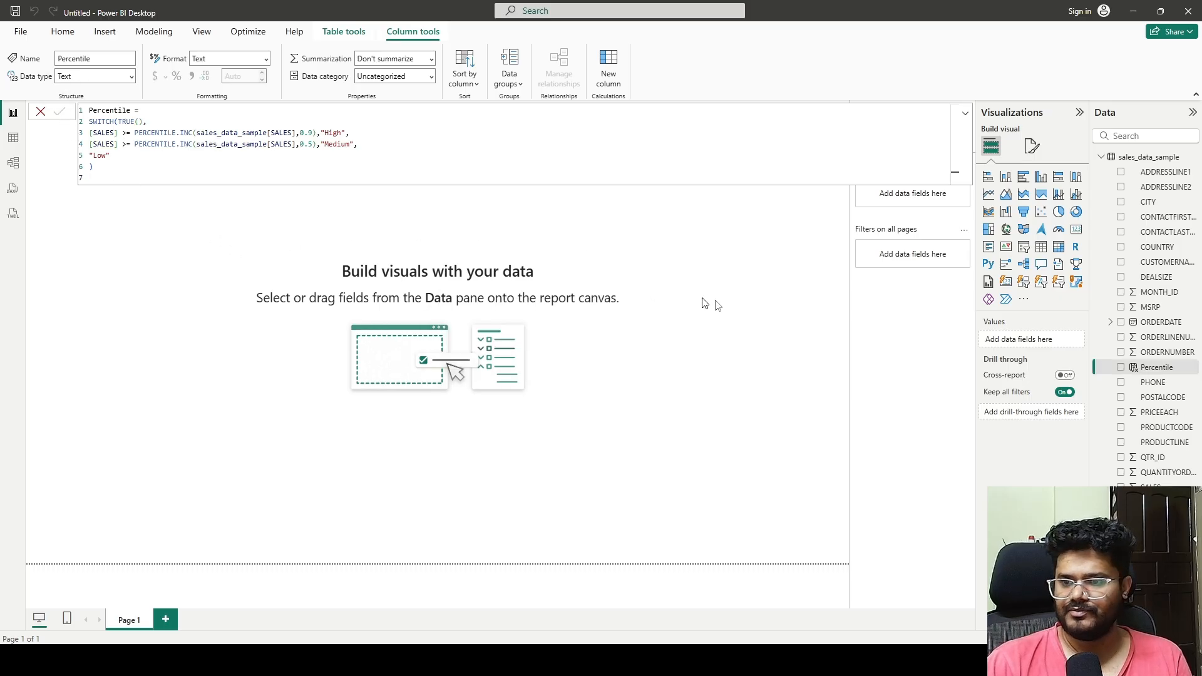
Step: Insert a table visual on the report page, add the SALES field to it, and enlarge the table
left_click(839, 317)
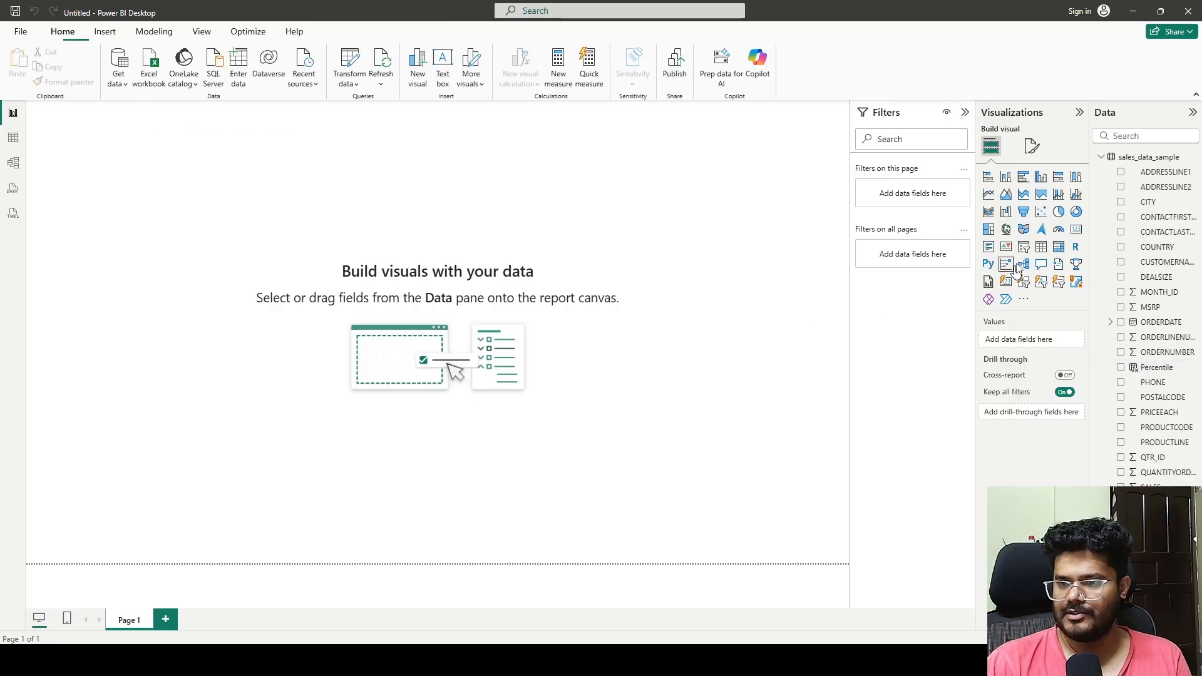
left_click(1042, 249)
left_click(1106, 136)
type("sales")
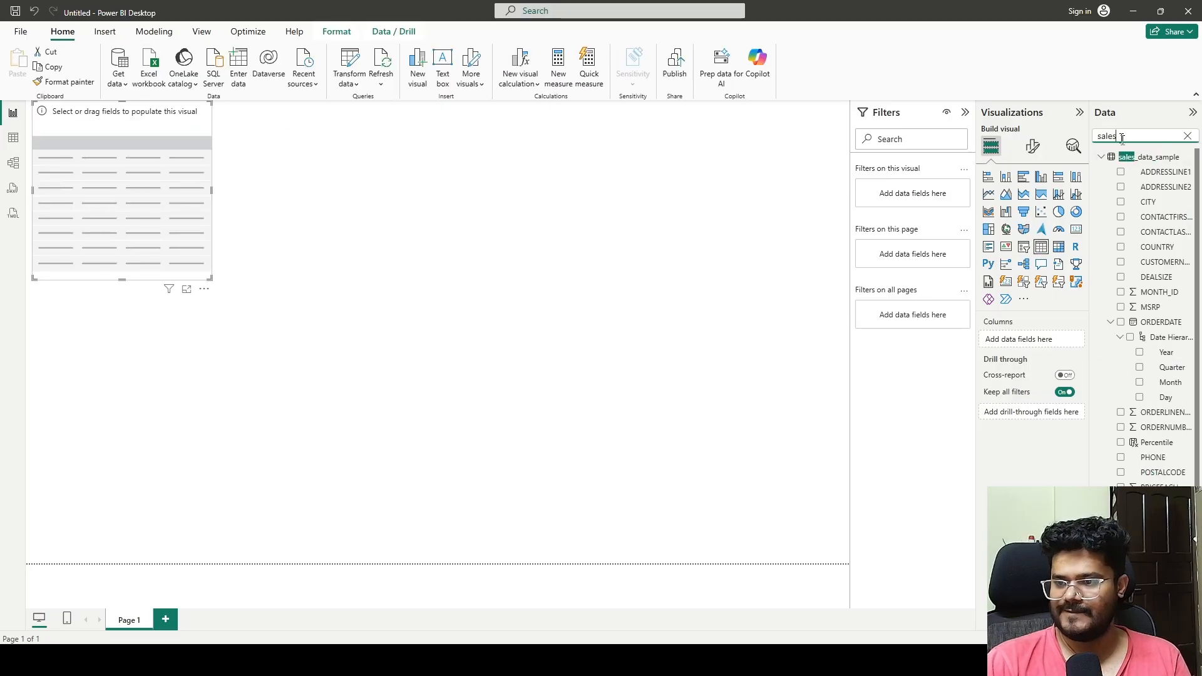
left_click(1121, 562)
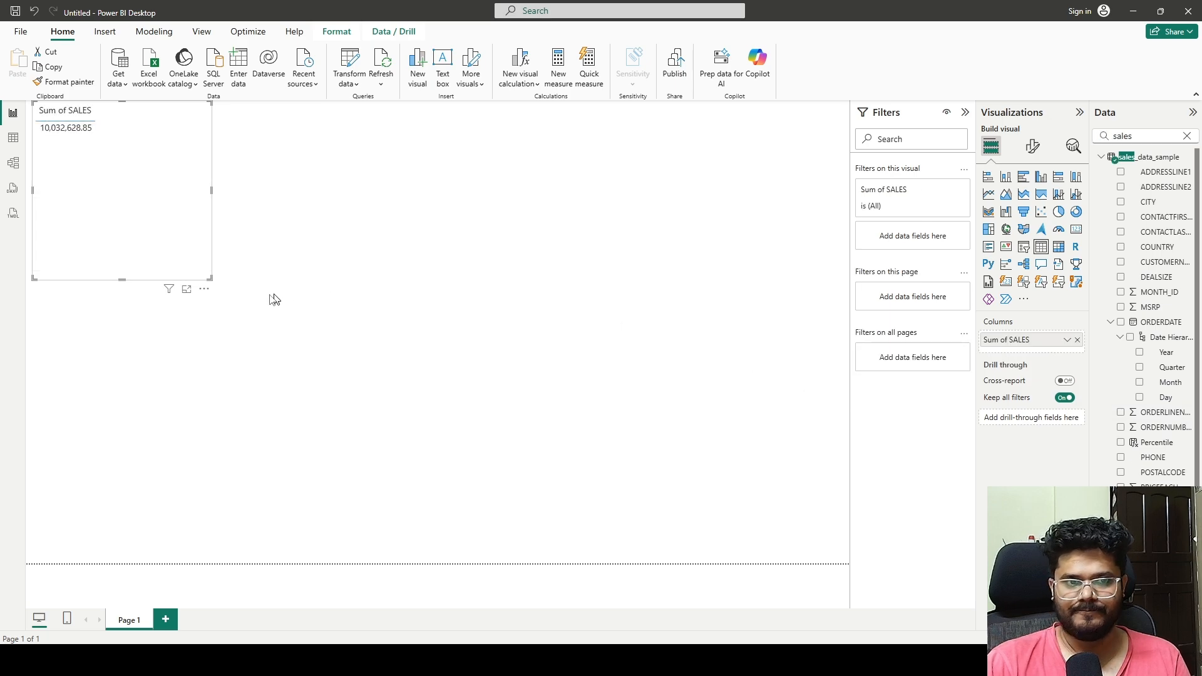
left_click_drag(210, 283, 413, 416)
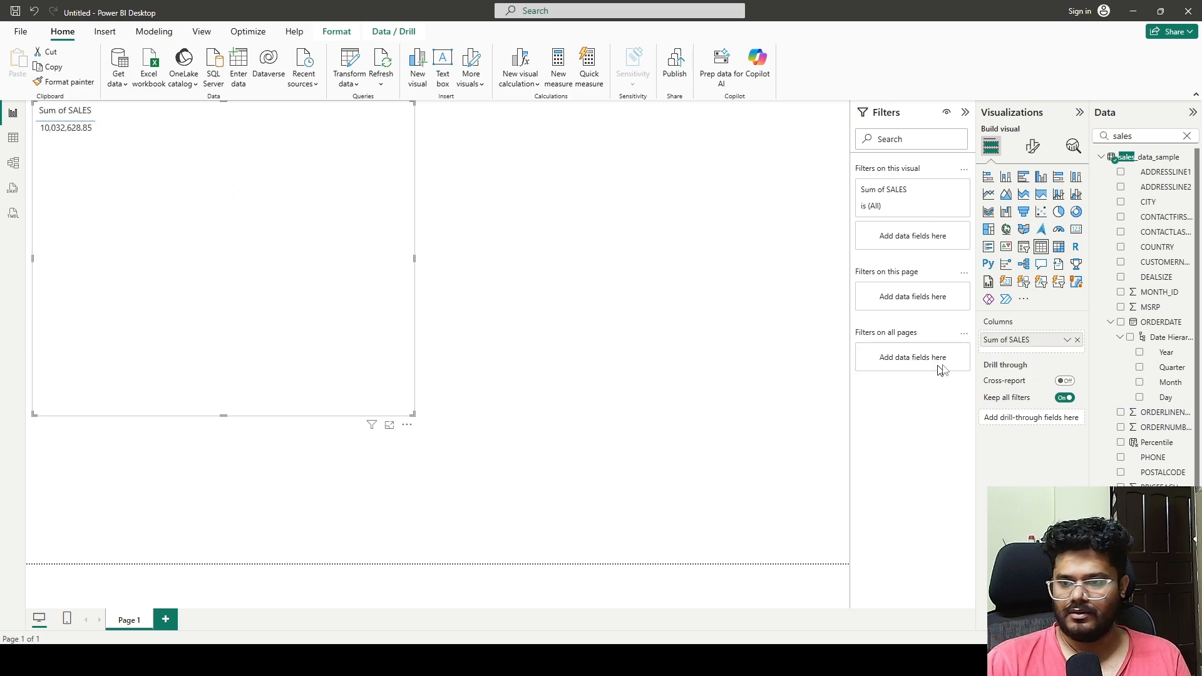
Step: Set SALES in the table to not be summarized, add the Percentile column beside it, and reposition the table on the page
left_click(1067, 341)
left_click(1101, 421)
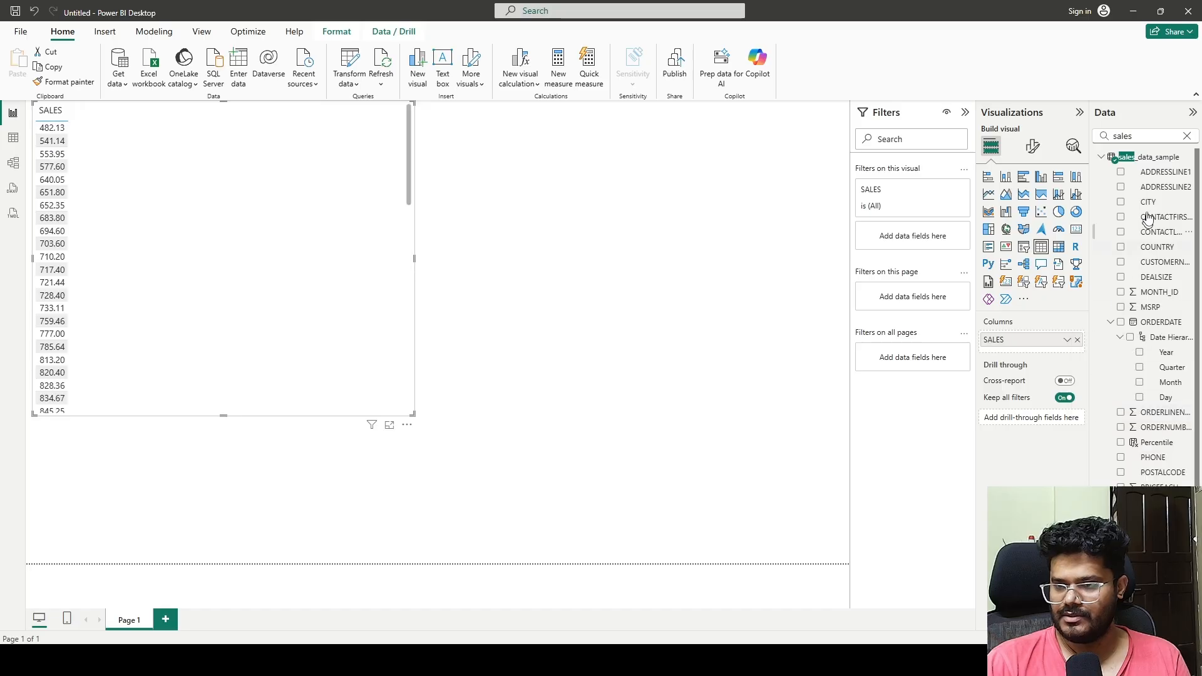
left_click_drag(1129, 137, 1059, 140)
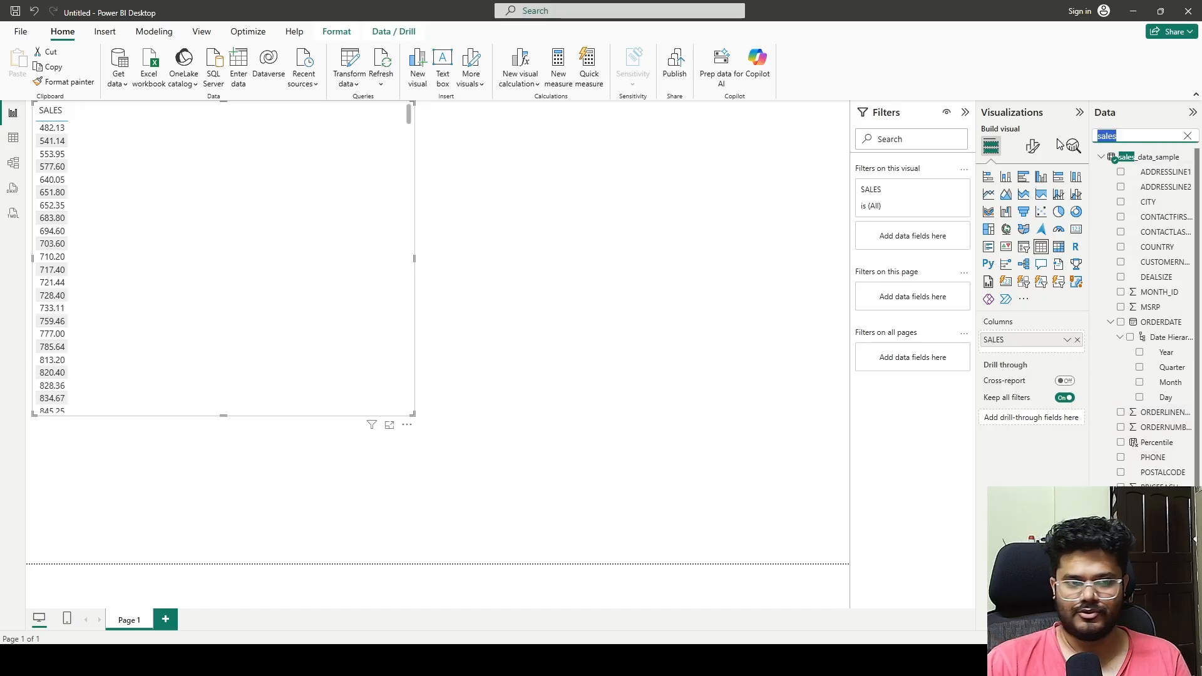
type("per")
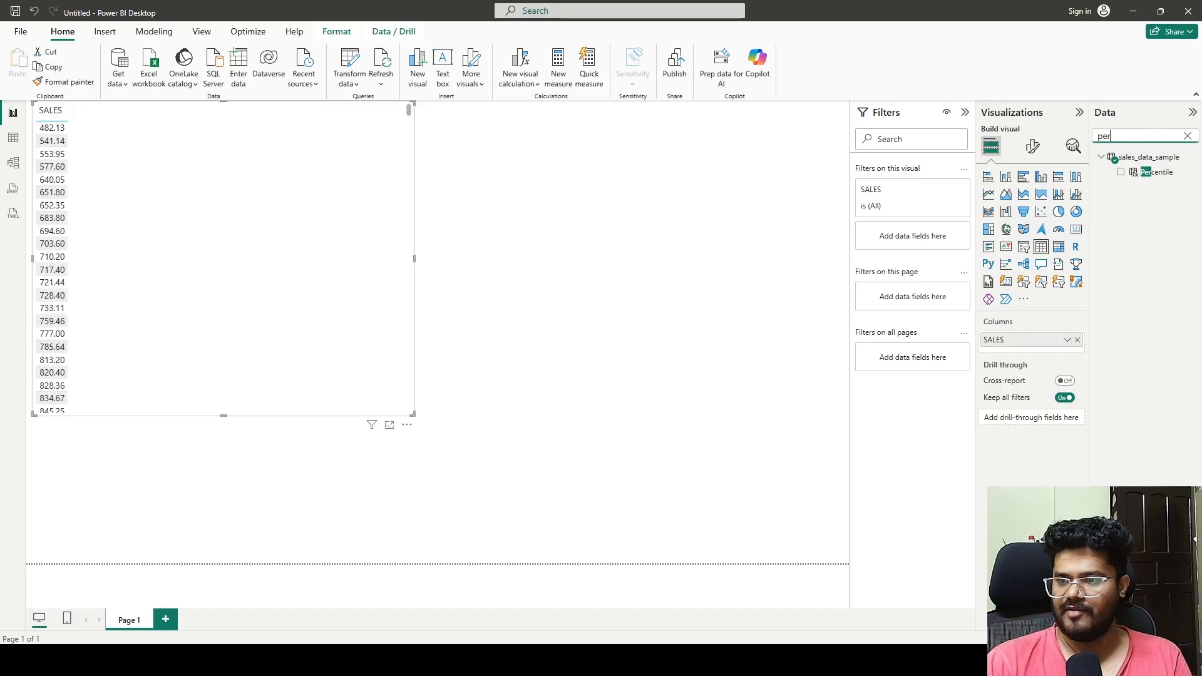
left_click(1120, 172)
left_click_drag(285, 179, 488, 214)
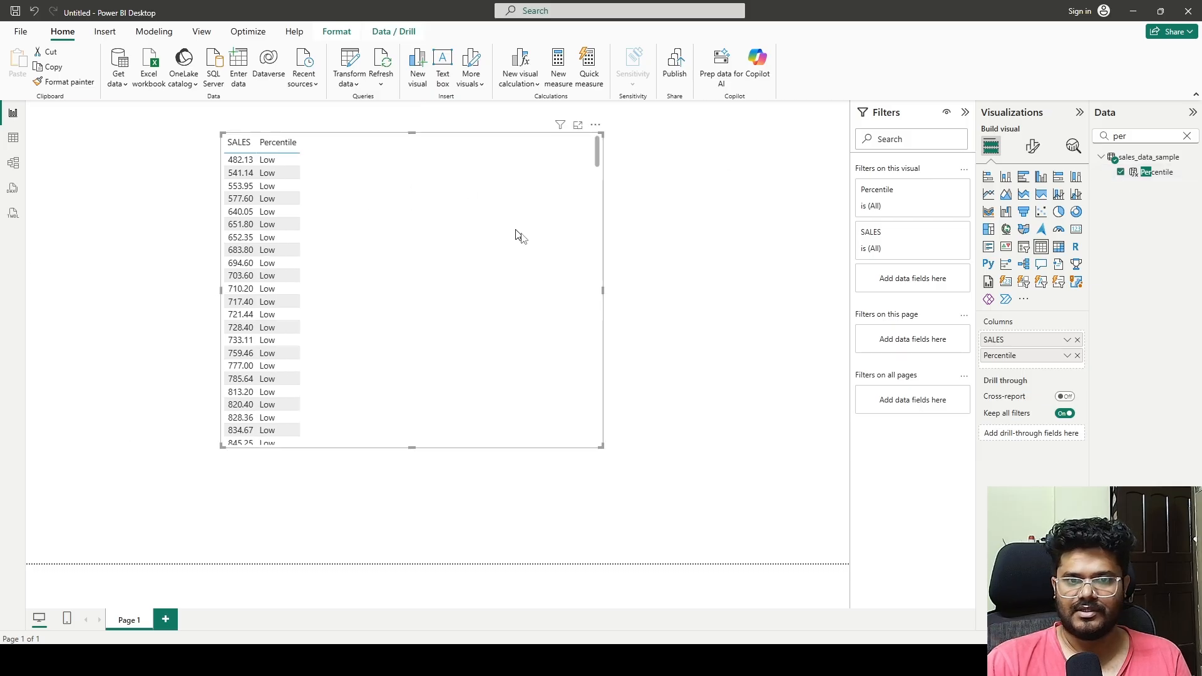
Step: Review the Percentile class of each sales row, sorting the table by SALES in descending order, and reposition the table
scroll(352, 271, "down", 5)
left_click_drag(598, 170, 598, 431)
left_click_drag(597, 378, 609, 200)
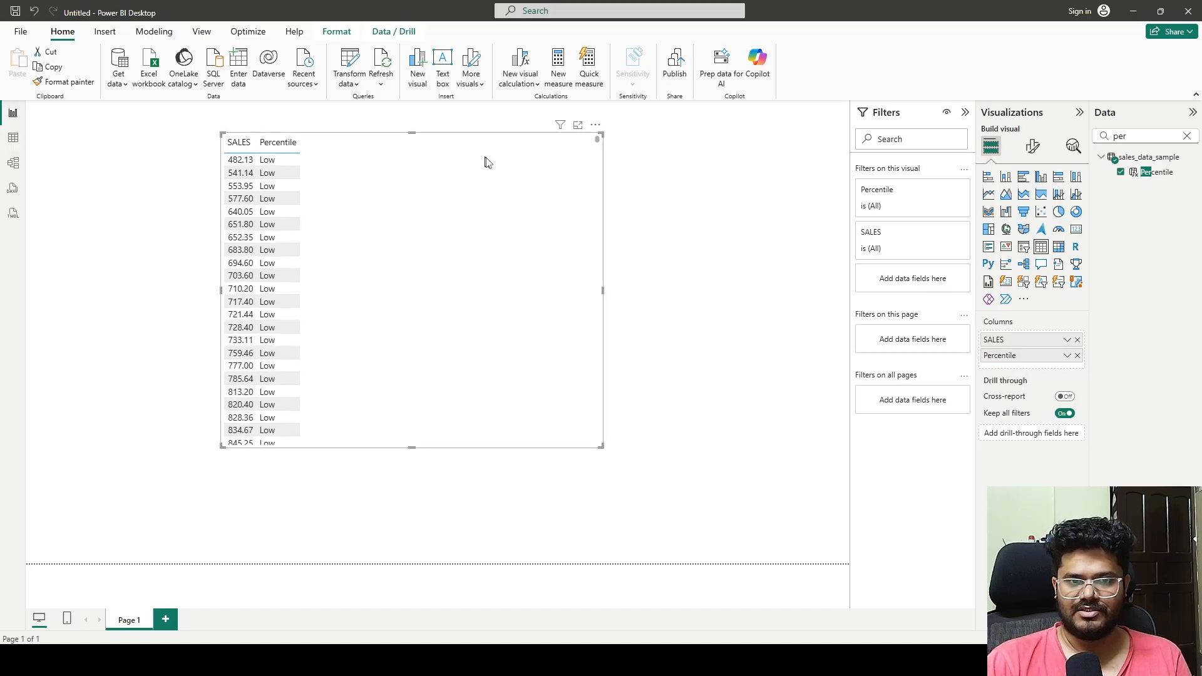
left_click(244, 153)
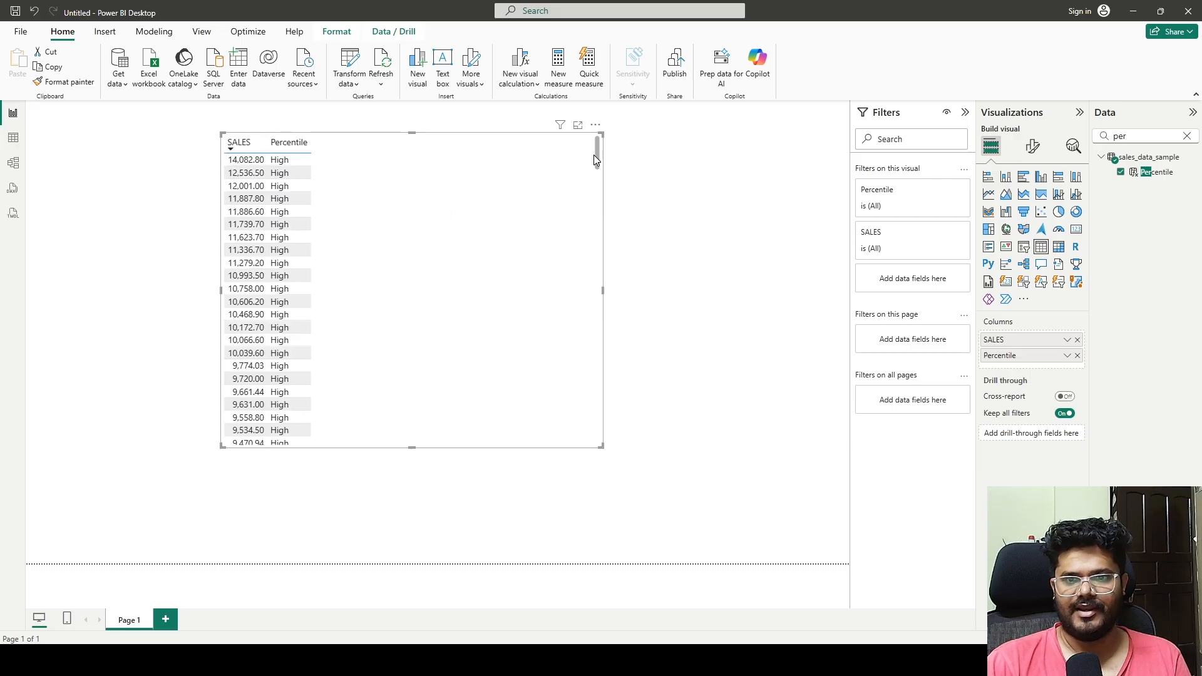
left_click_drag(599, 156, 577, 186)
left_click_drag(510, 210, 369, 204)
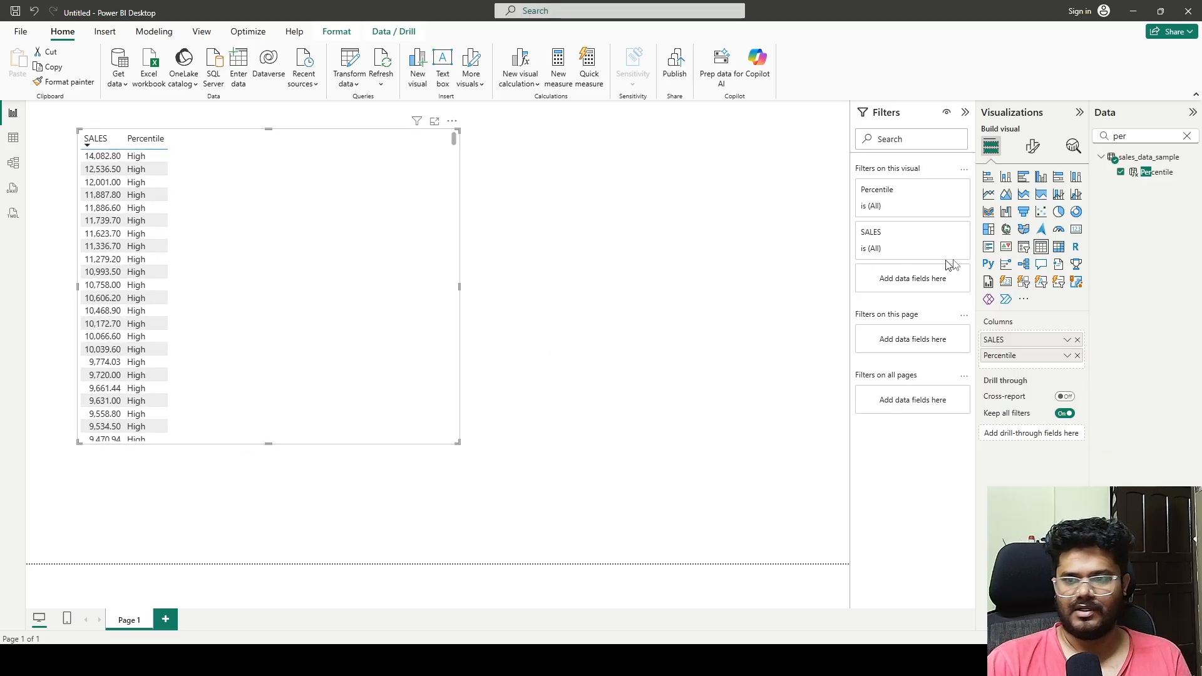
Step: Convert the table to a stacked column chart and remove the SALES and Percentile fields from it
left_click(987, 177)
left_click(1005, 178)
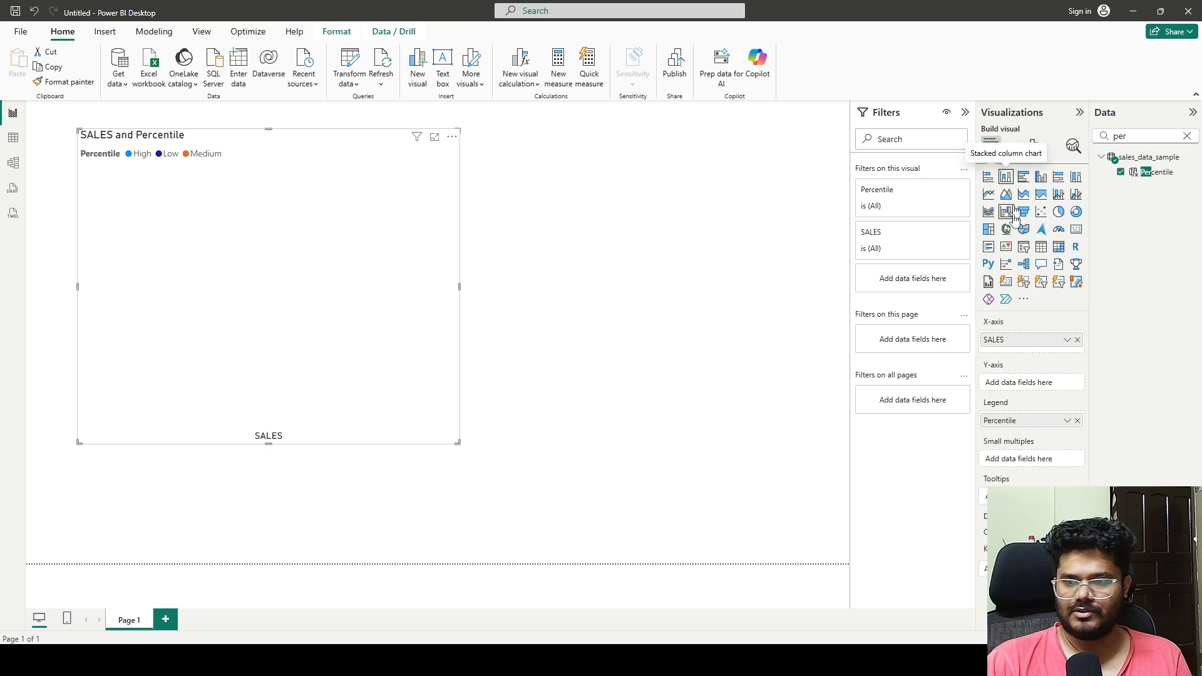
left_click(1066, 339)
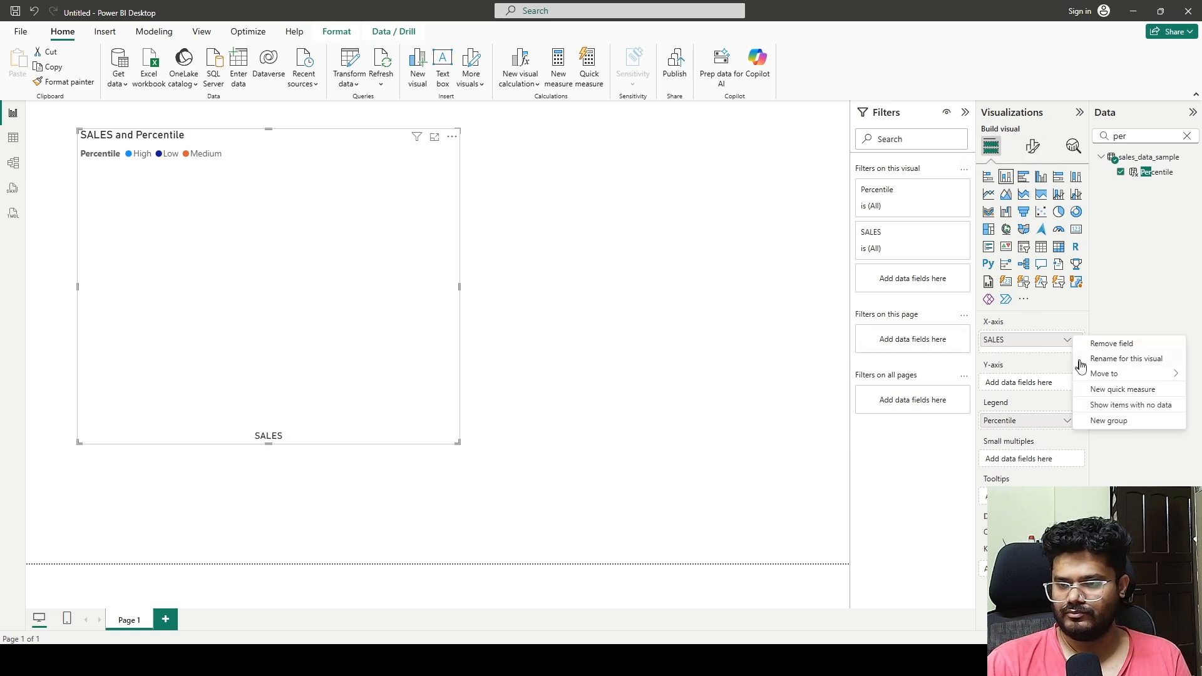
left_click(1039, 341)
left_click(1077, 340)
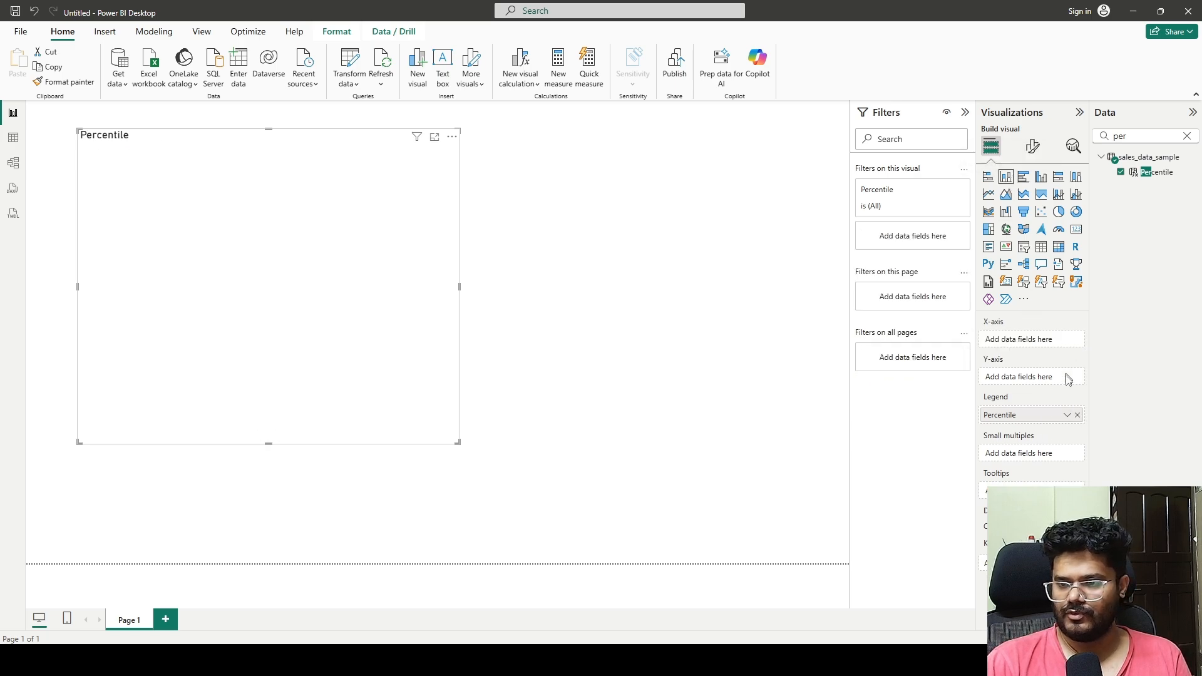
left_click(1077, 415)
left_click(1187, 136)
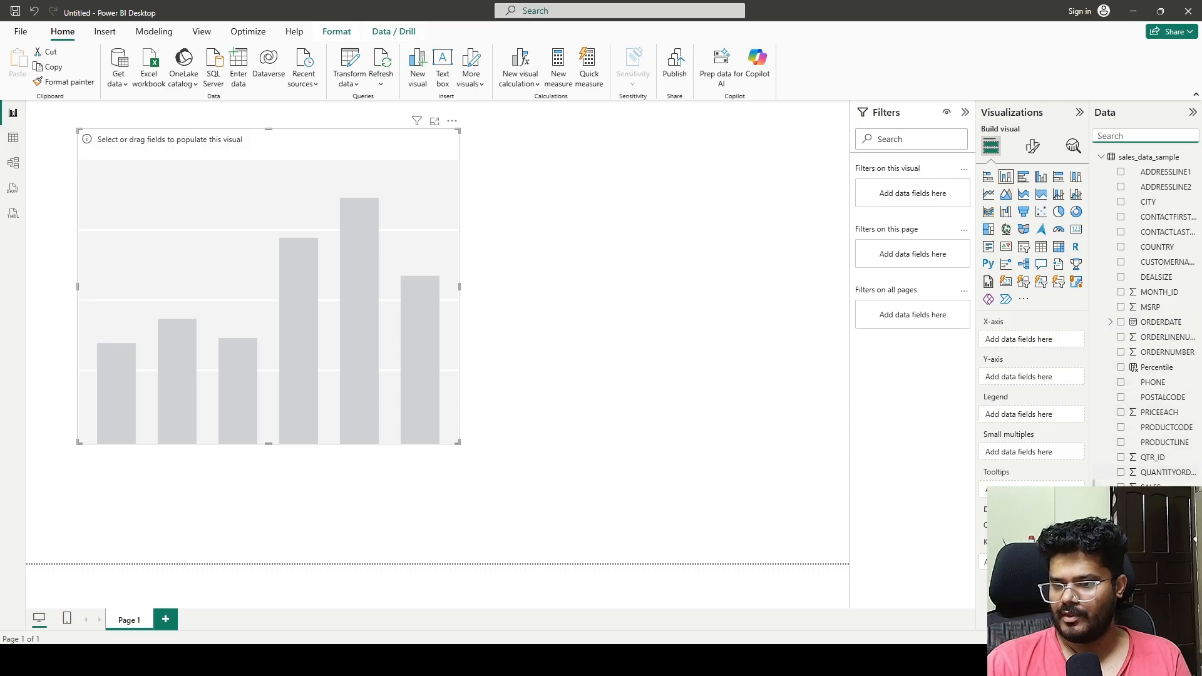
Step: Plot the sum of SALES by Percentile in the column chart, enlarge the chart, and inspect the sales value of each class
left_click(1120, 488)
left_click(1146, 136)
type("per")
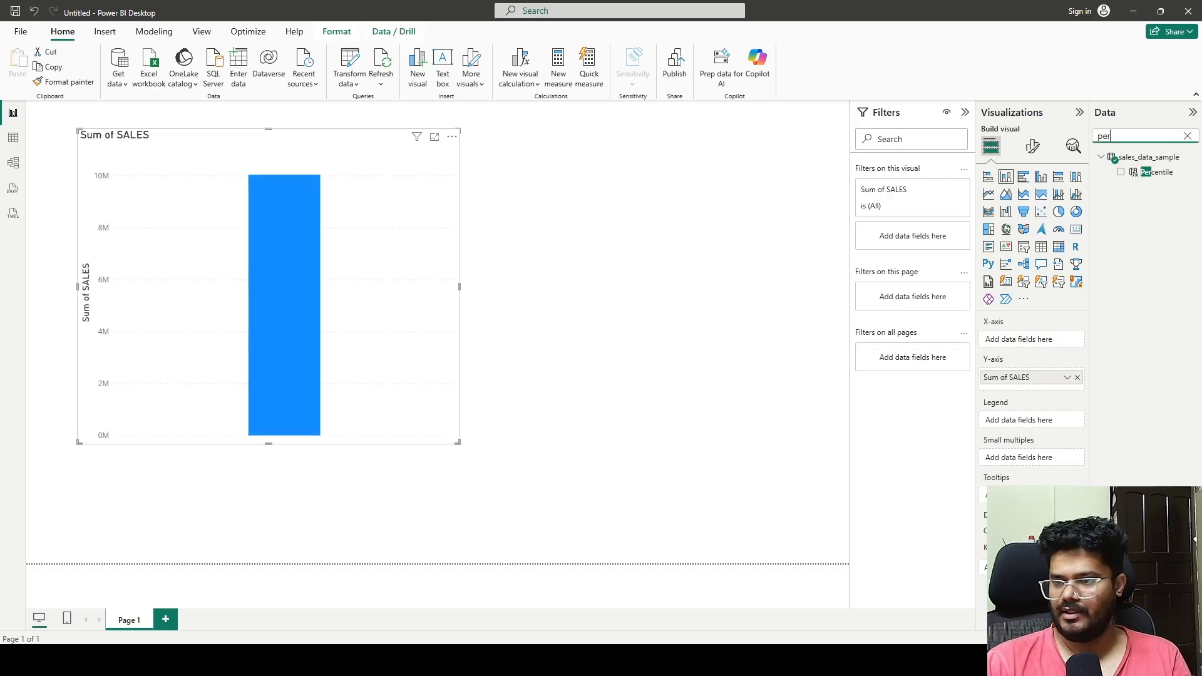
left_click(1120, 173)
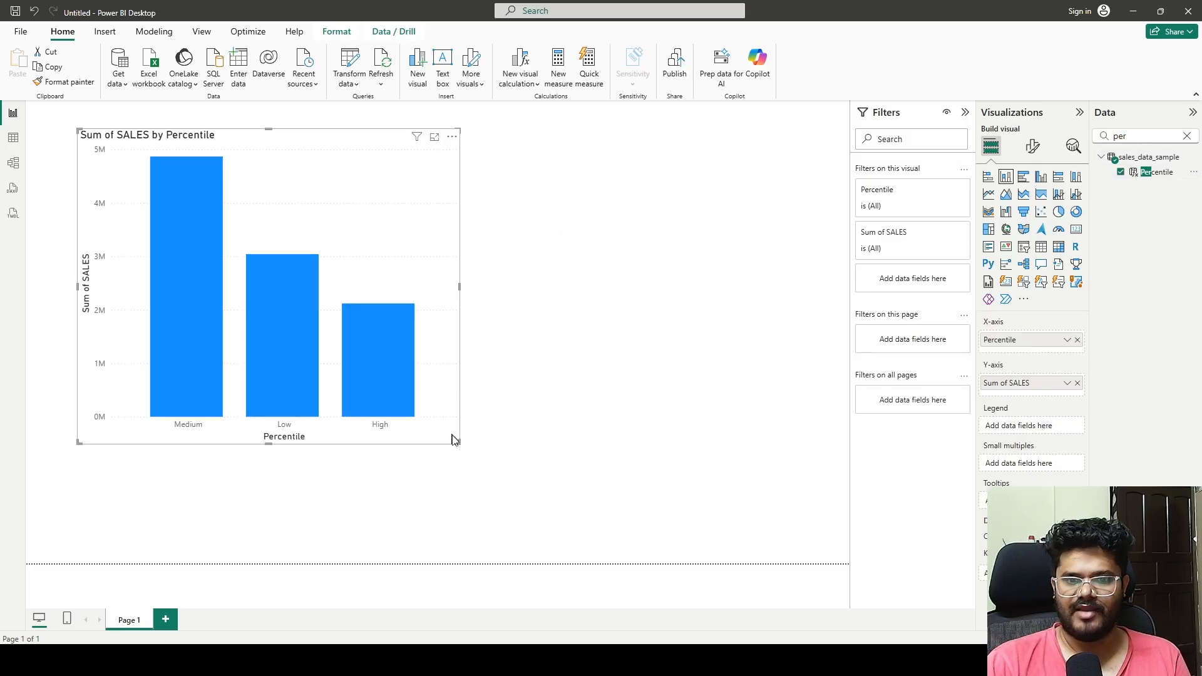
left_click_drag(457, 442, 739, 533)
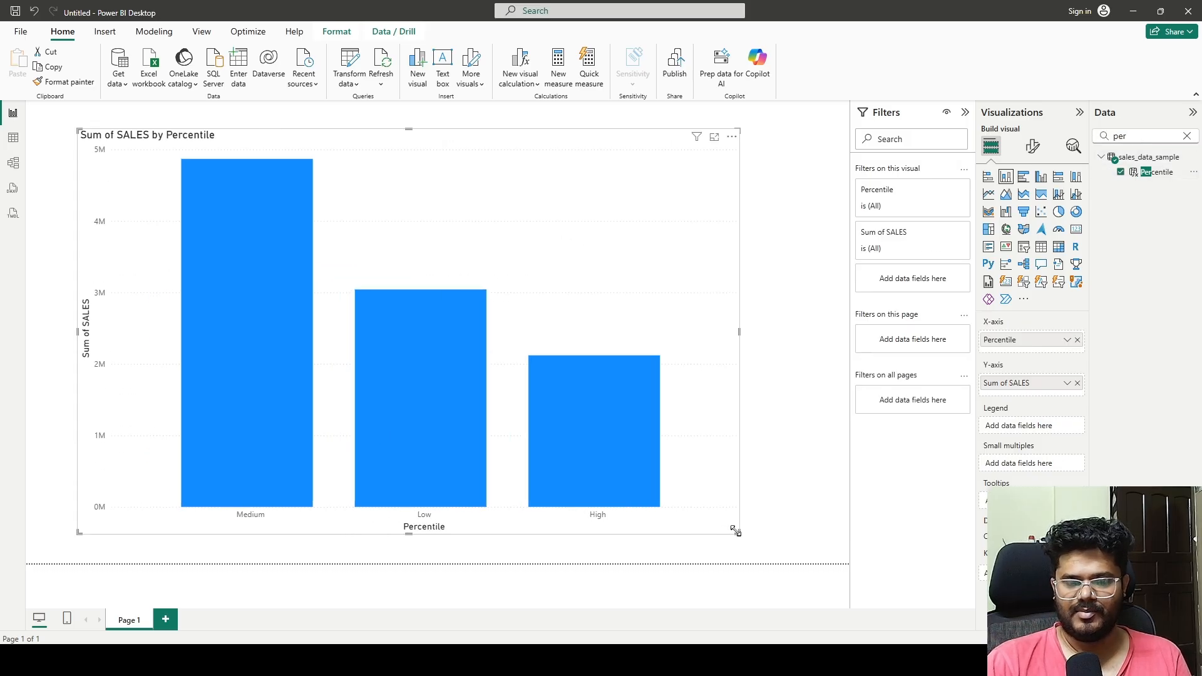
mouse_move(445, 369)
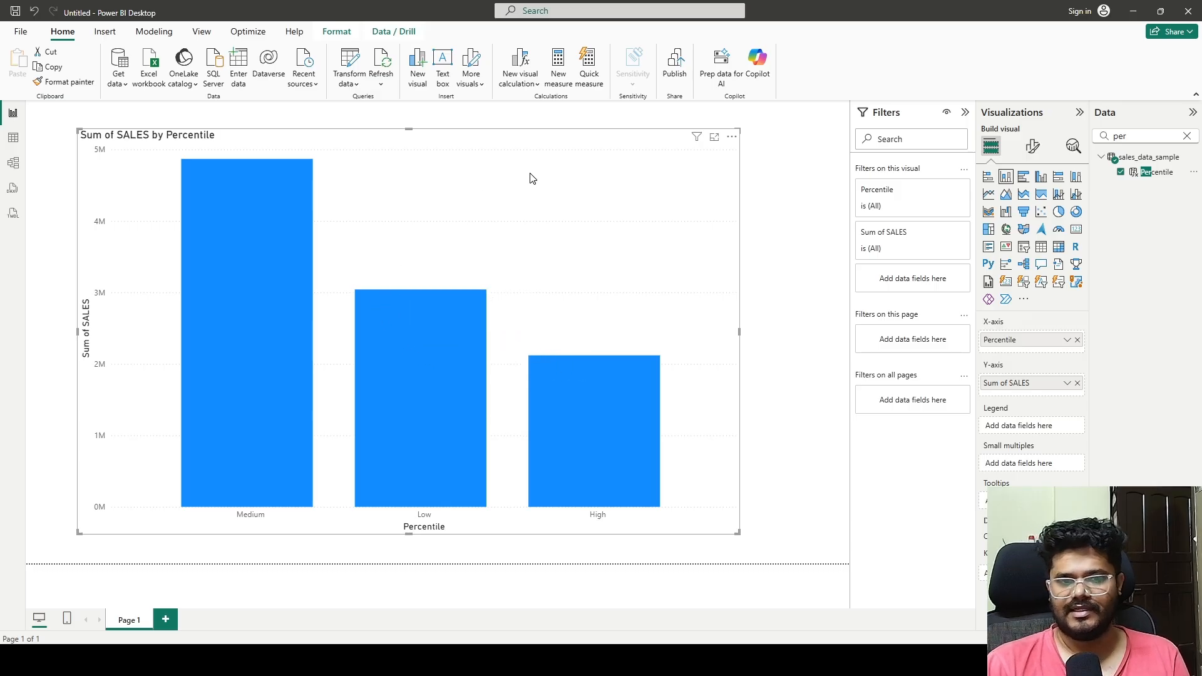
mouse_move(618, 425)
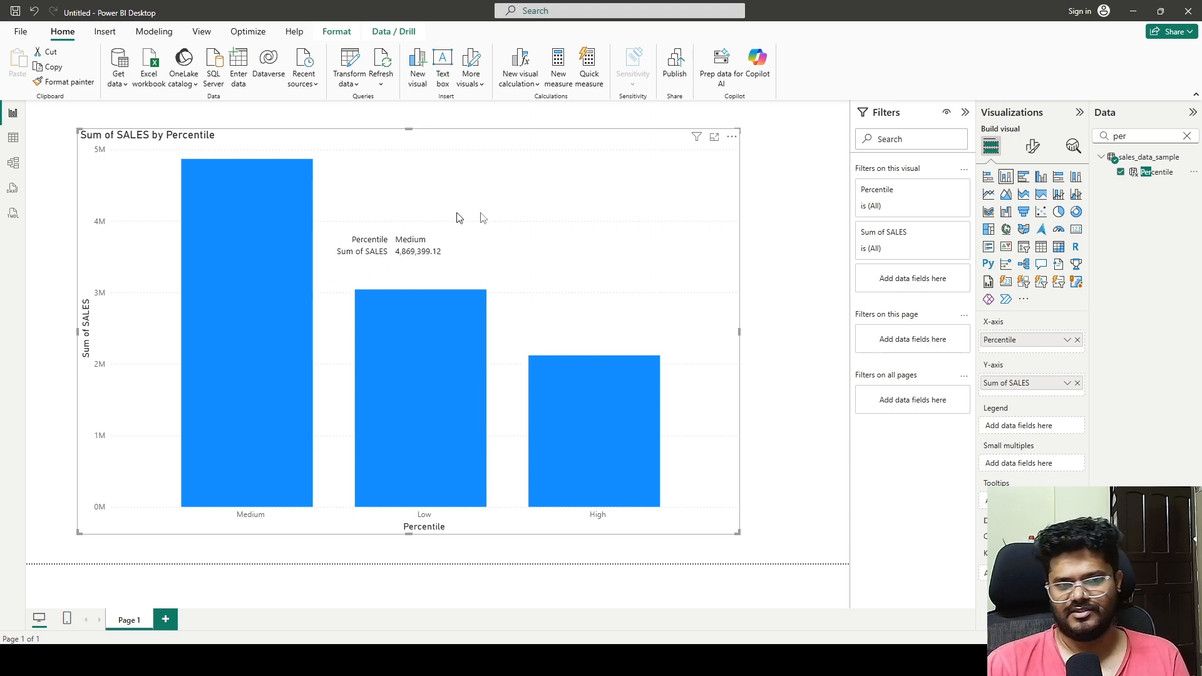
left_click(770, 269)
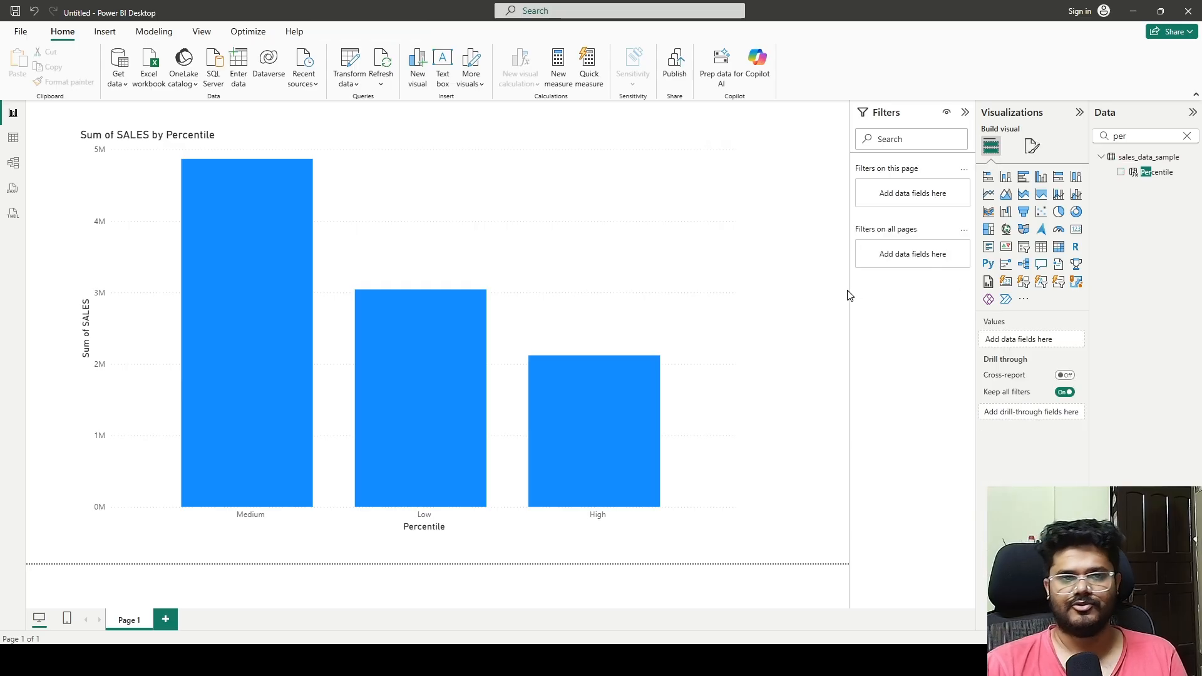